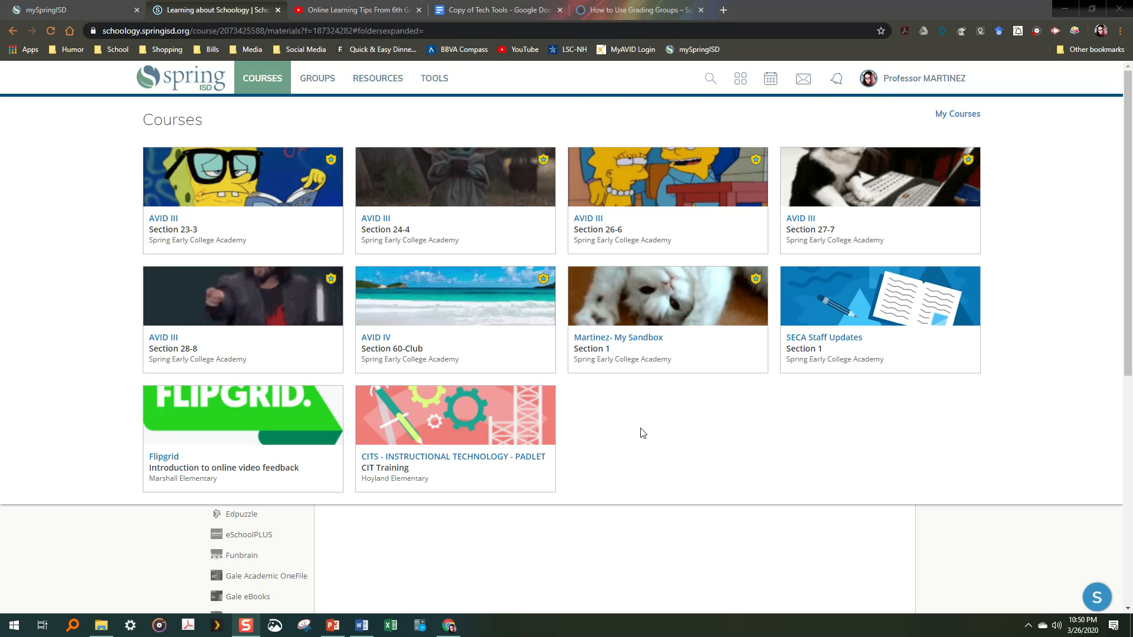
- Open the My Sandbox course and go into its Learning about Schoology folder
{"action": "left_click", "coordinate": [630, 339]}
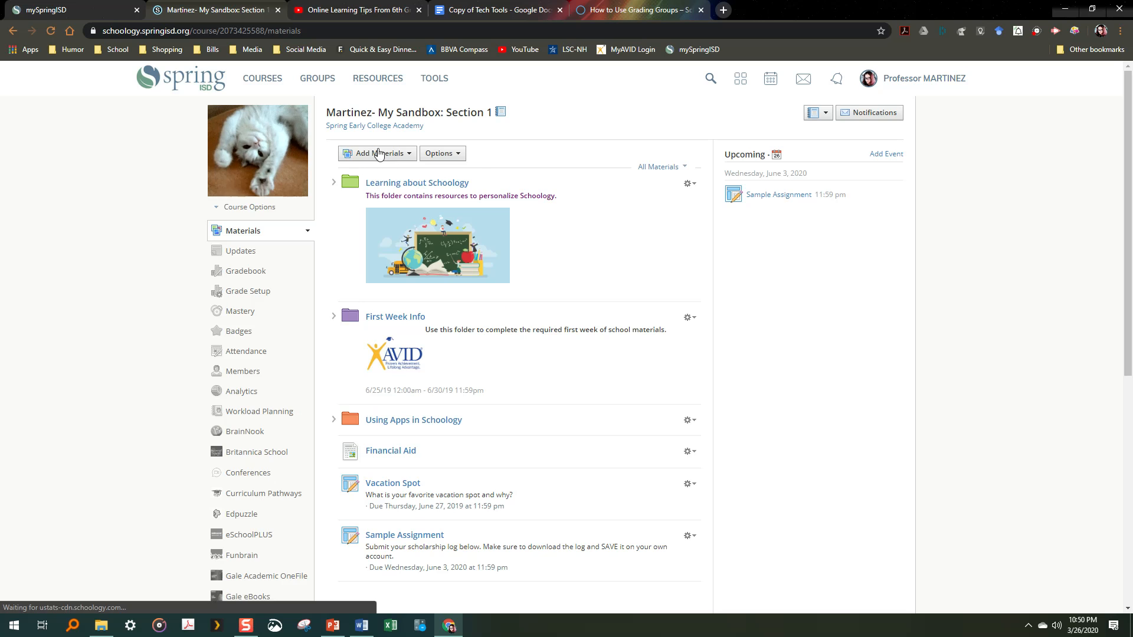
{"action": "left_click", "coordinate": [377, 154]}
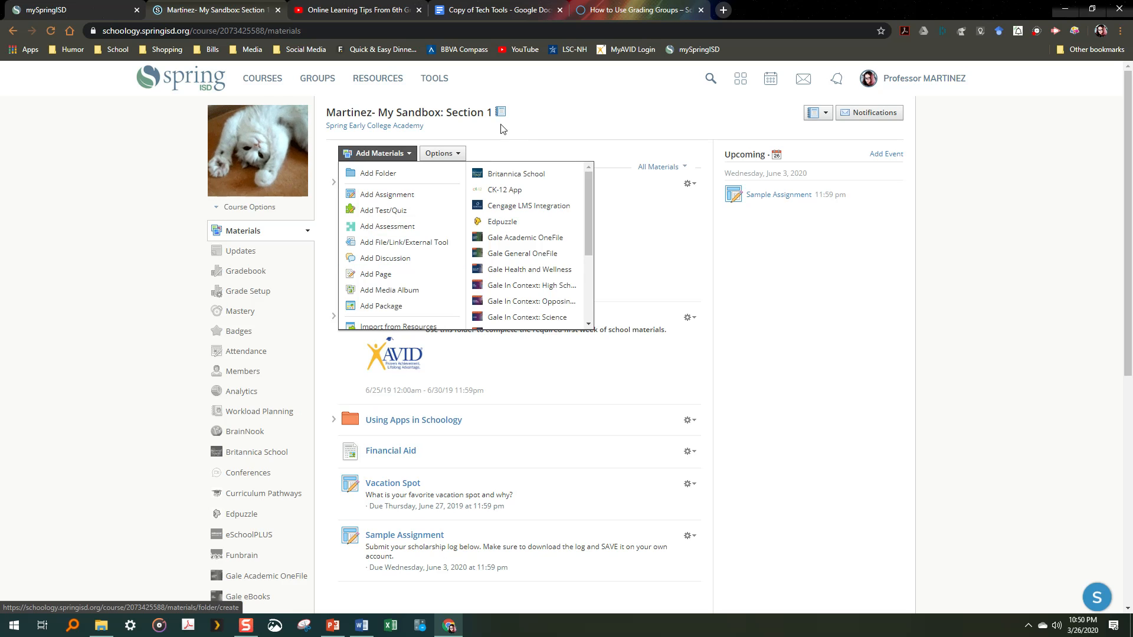
{"action": "left_click", "coordinate": [517, 136]}
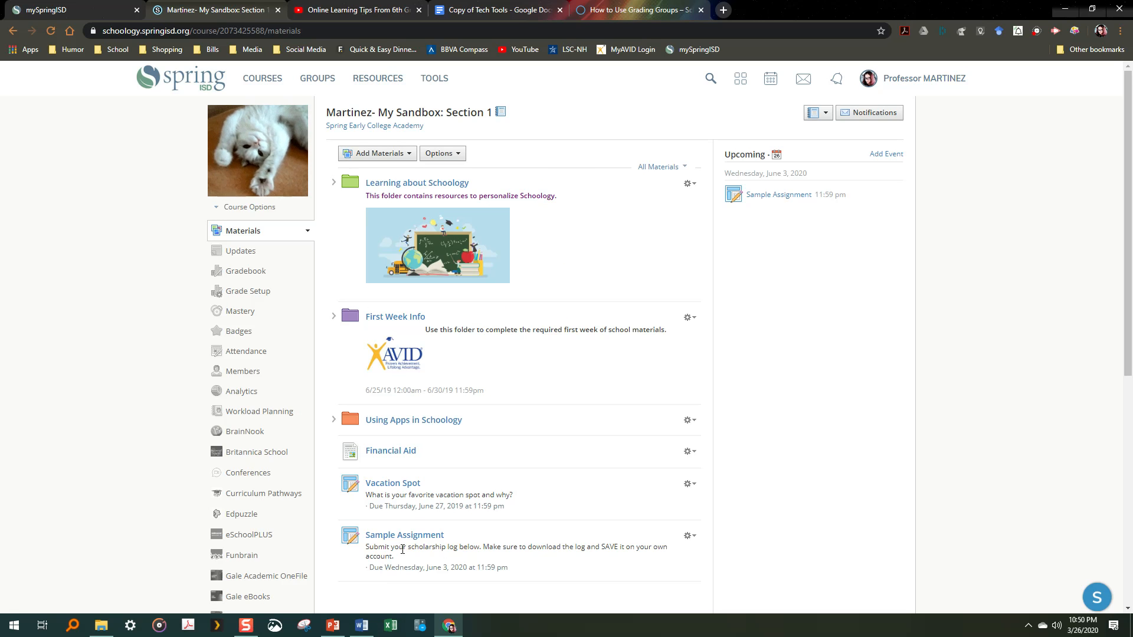
{"action": "left_click", "coordinate": [399, 180]}
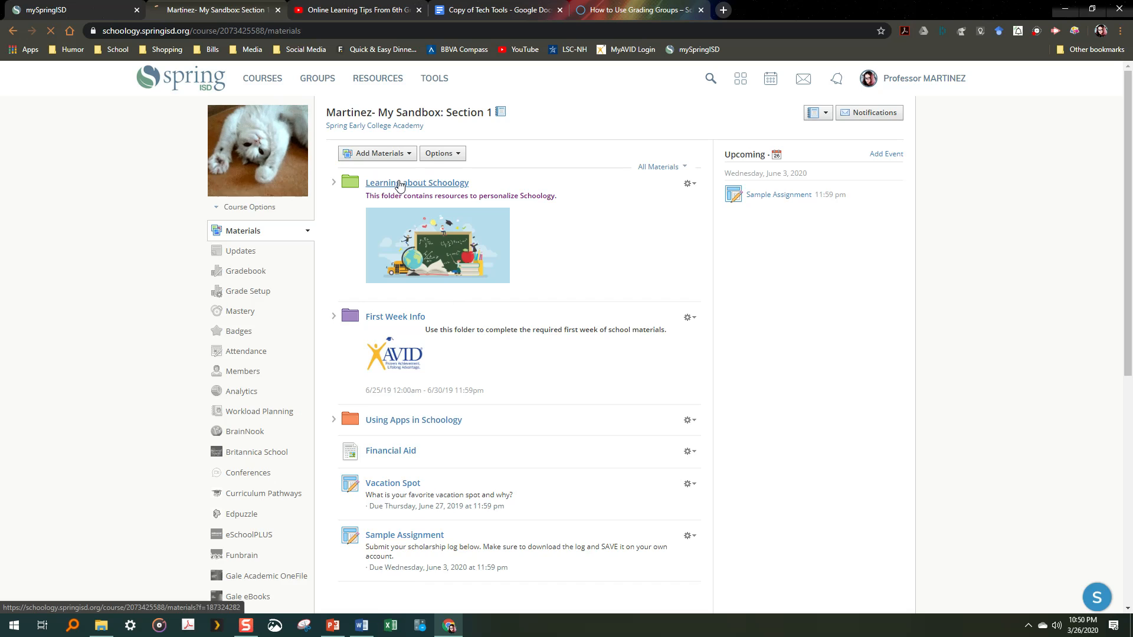
- Start a new discussion in the folder and title it "Online Learning"
{"action": "left_click", "coordinate": [376, 160]}
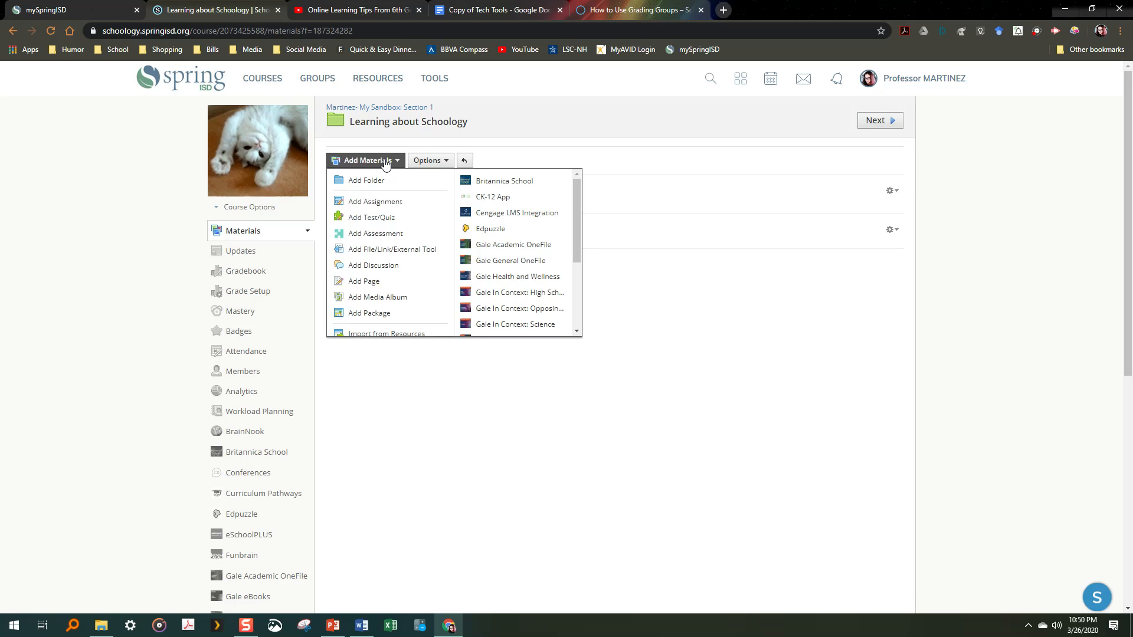
{"action": "left_click", "coordinate": [383, 266]}
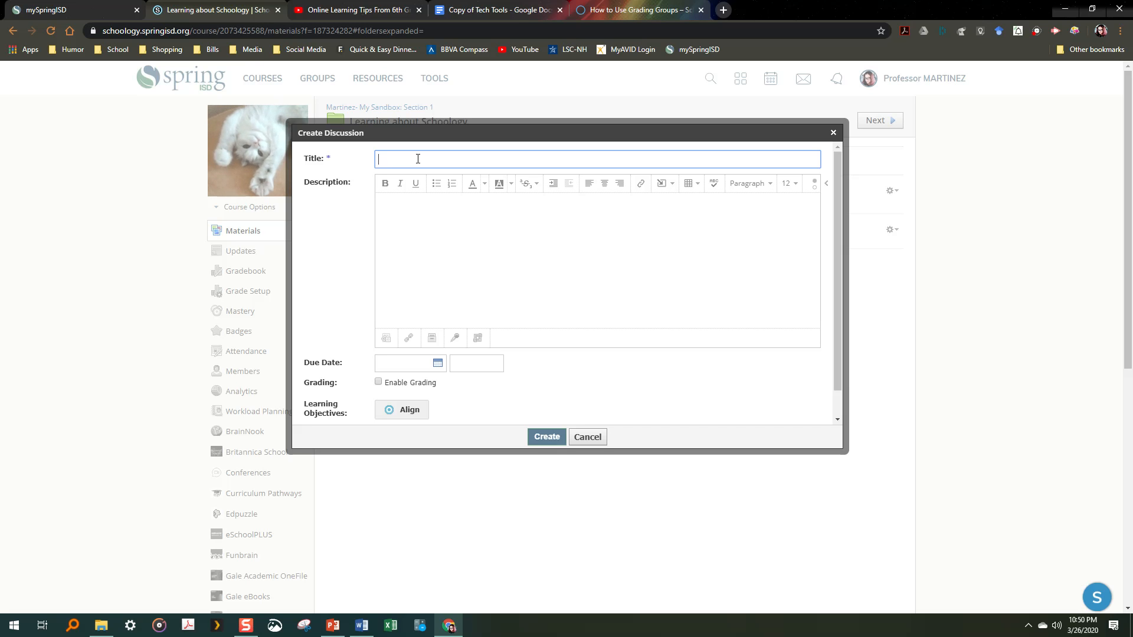
{"action": "type", "text": "Online LEa"}
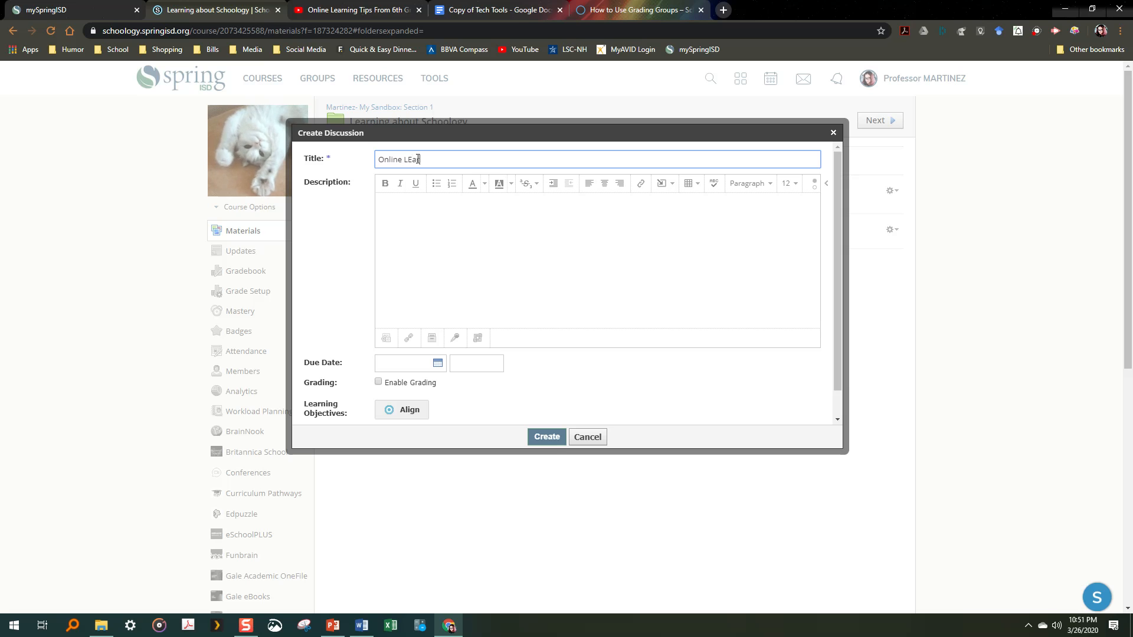
{"action": "type", "text": "arning"}
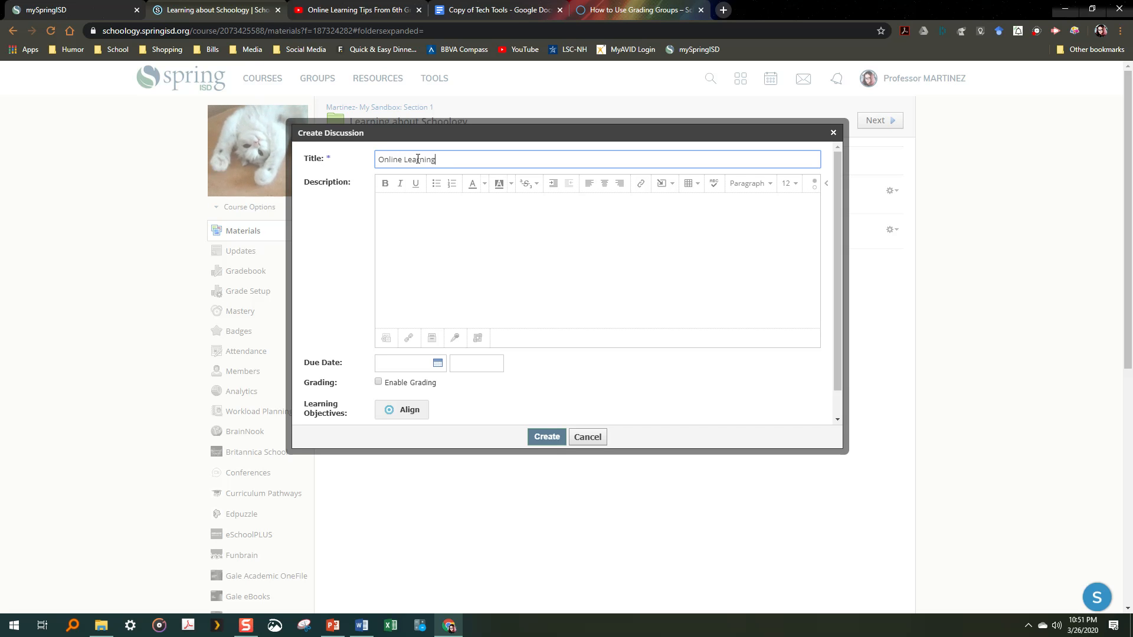
- Copy the video instructions and both questions, without the link, from the Word document into the discussion's description
{"action": "left_click", "coordinate": [414, 200]}
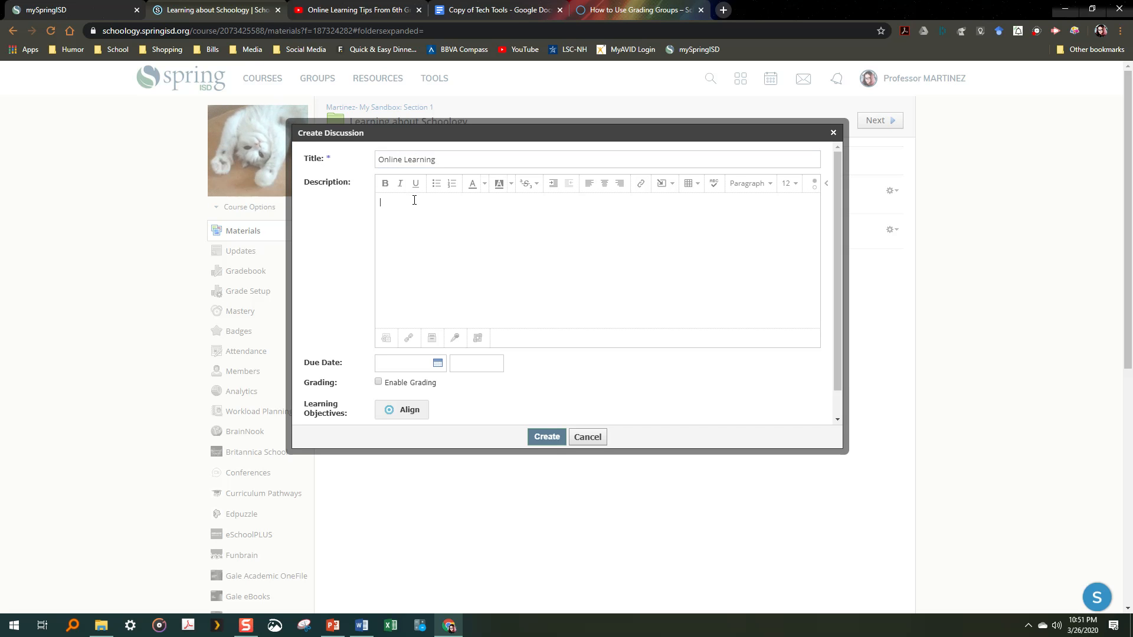
{"action": "left_click", "coordinate": [362, 626]}
{"action": "left_click_drag", "start_coordinate": [764, 316], "coordinate": [359, 226]}
{"action": "key", "text": "ctrl+c"}
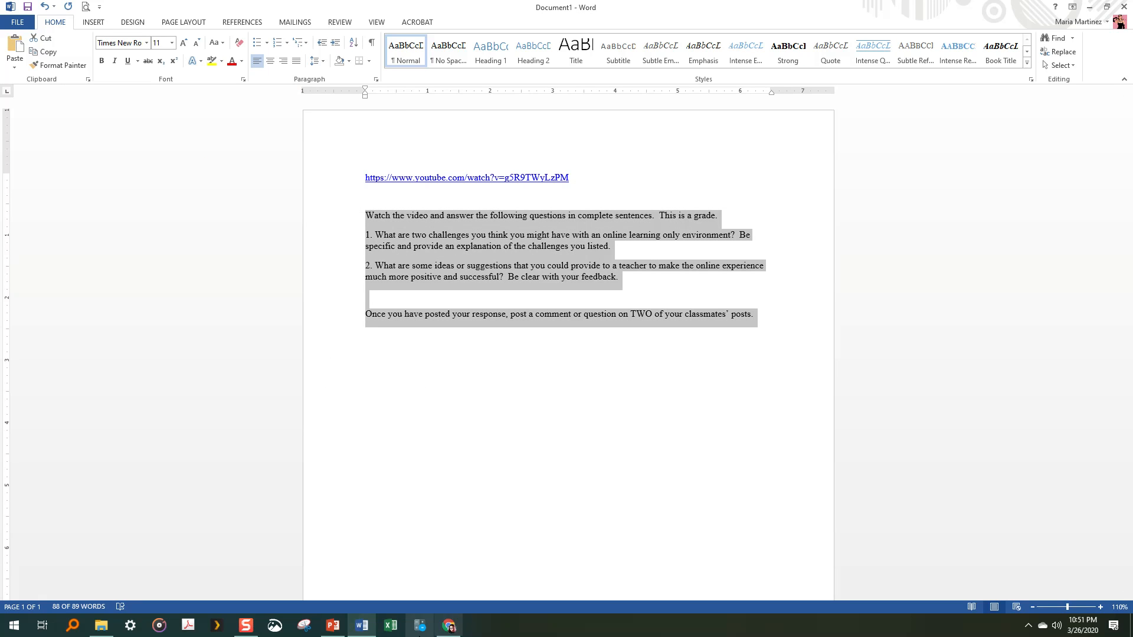
{"action": "left_click", "coordinate": [448, 625]}
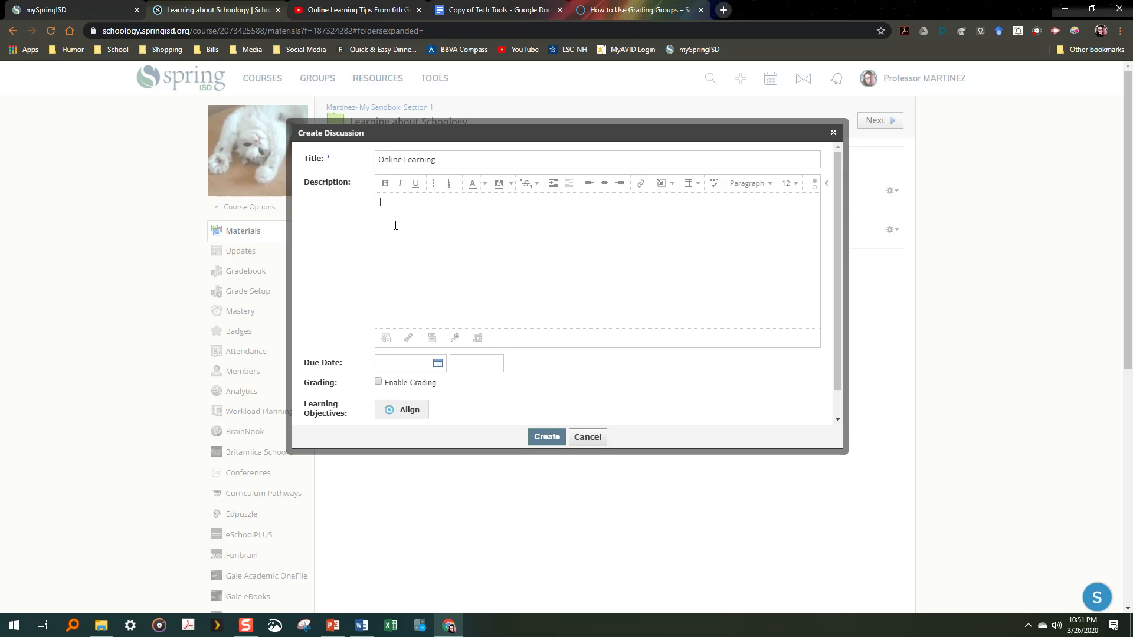
{"action": "key", "text": "ctrl+v"}
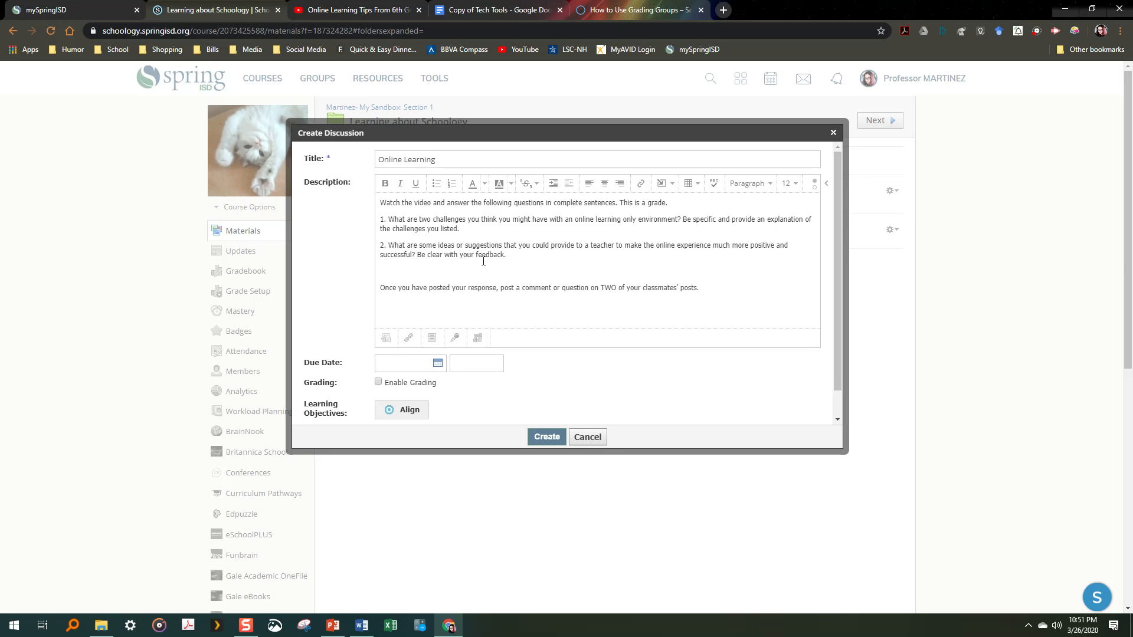
- Remove the blank space between question 2 and the closing sentence of the description
{"action": "left_click", "coordinate": [525, 268]}
{"action": "key", "text": "Delete"}
{"action": "key", "text": "Delete"}
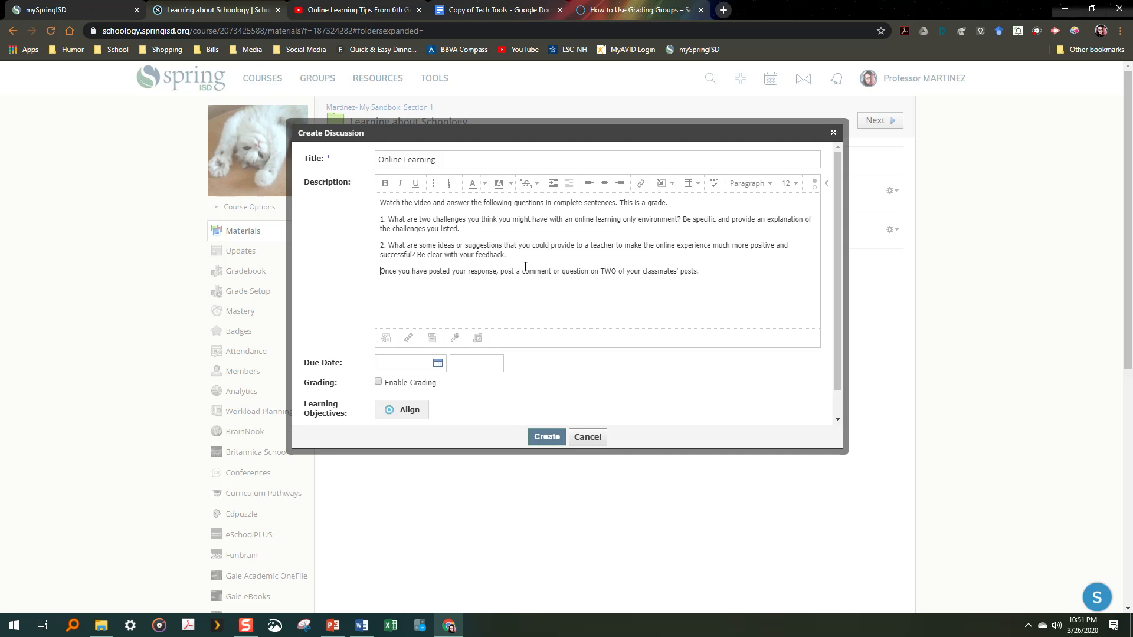
- Make the entire description text bold
{"action": "left_click_drag", "start_coordinate": [701, 273], "coordinate": [382, 193]}
{"action": "left_click", "coordinate": [383, 188]}
{"action": "left_click", "coordinate": [498, 216]}
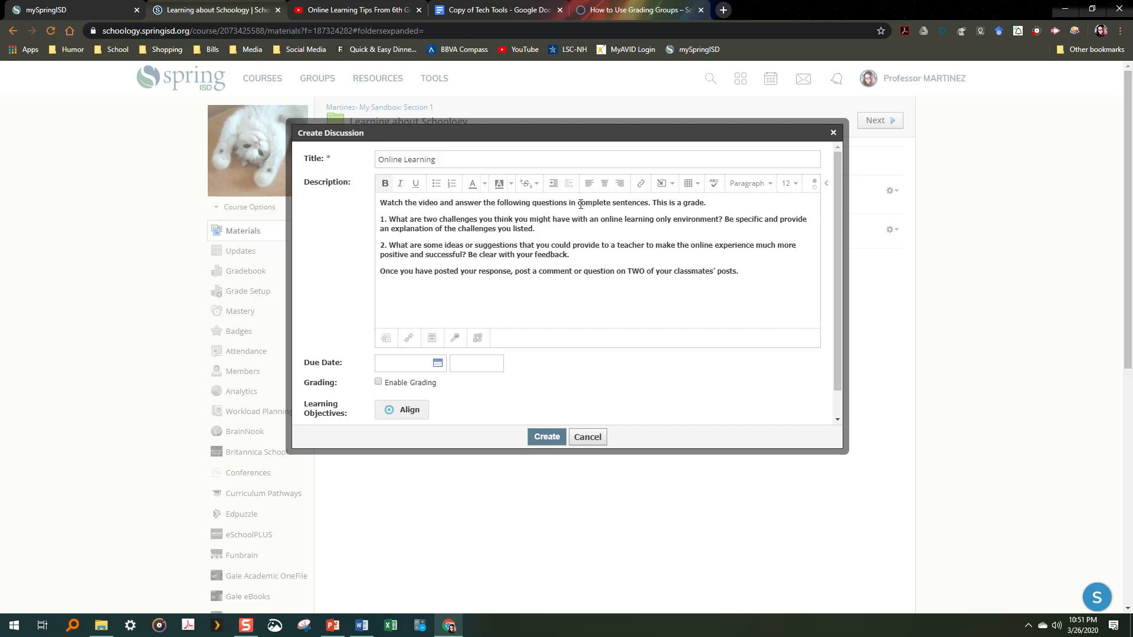
- Color the phrases "complete sentences" and "post a comment or question on TWO of your classmates' posts." blue
{"action": "left_click_drag", "start_coordinate": [578, 203], "coordinate": [647, 204]}
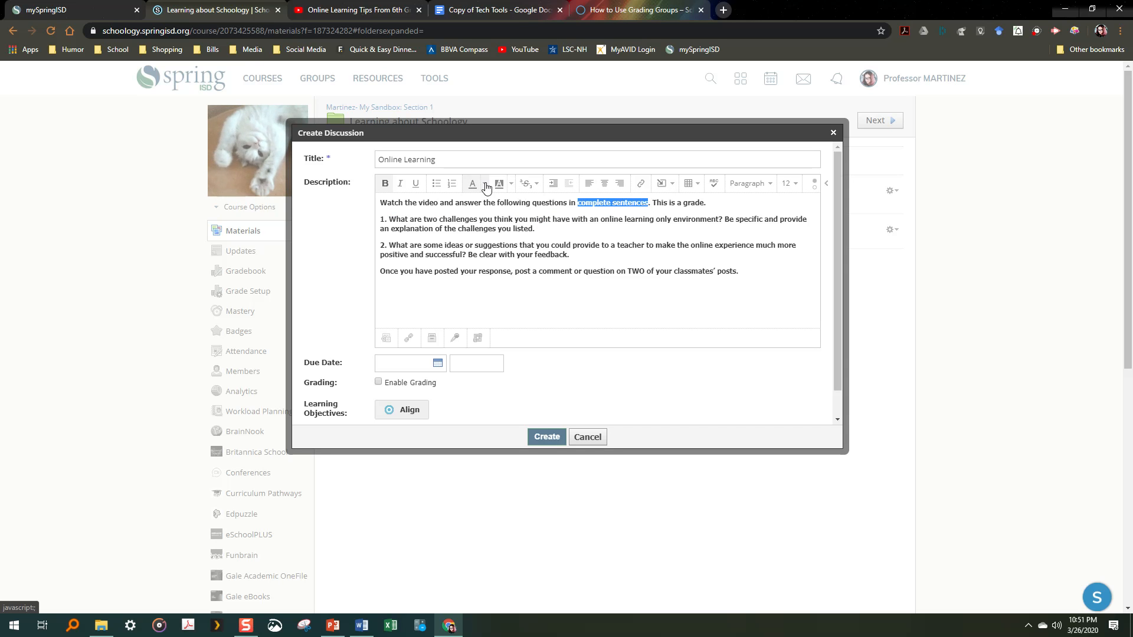
{"action": "left_click", "coordinate": [508, 184]}
{"action": "left_click", "coordinate": [562, 223]}
{"action": "left_click", "coordinate": [593, 228]}
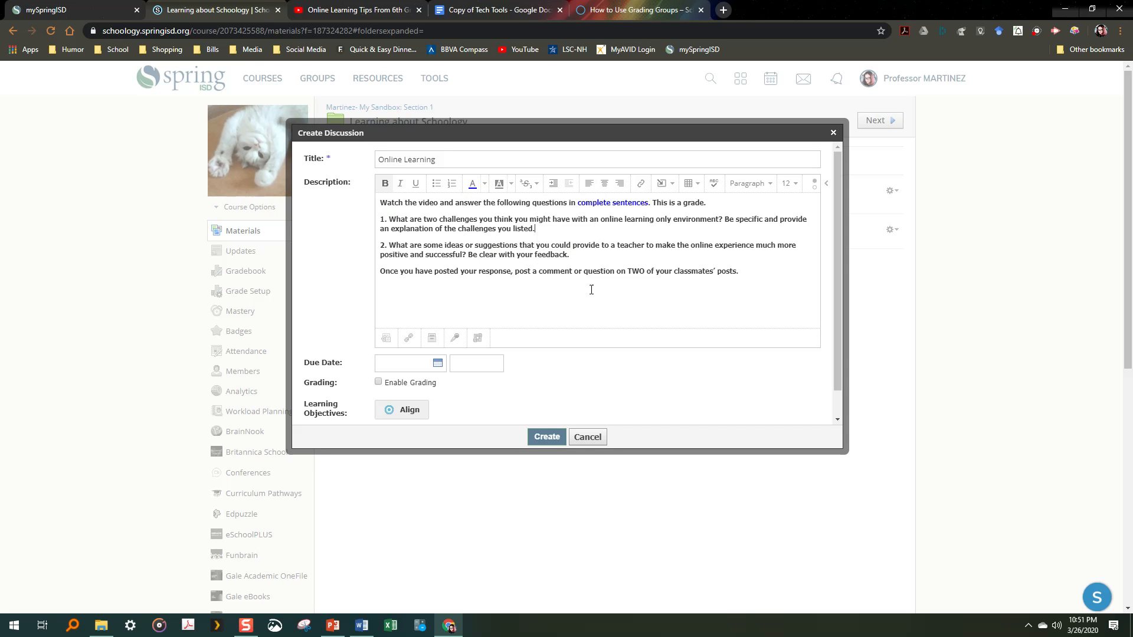
{"action": "left_click_drag", "start_coordinate": [515, 272], "coordinate": [737, 272]}
{"action": "left_click", "coordinate": [472, 183]}
{"action": "left_click", "coordinate": [699, 272]}
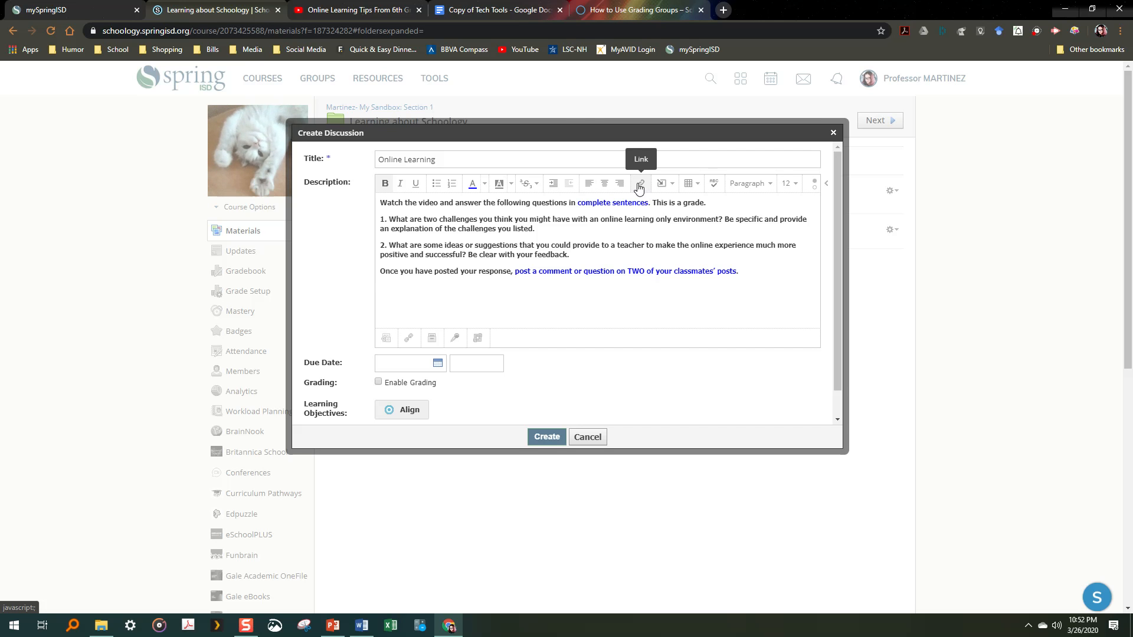
- Copy the share link of the Online Learning Tips video on YouTube and return to the Schoology discussion
{"action": "left_click", "coordinate": [364, 15]}
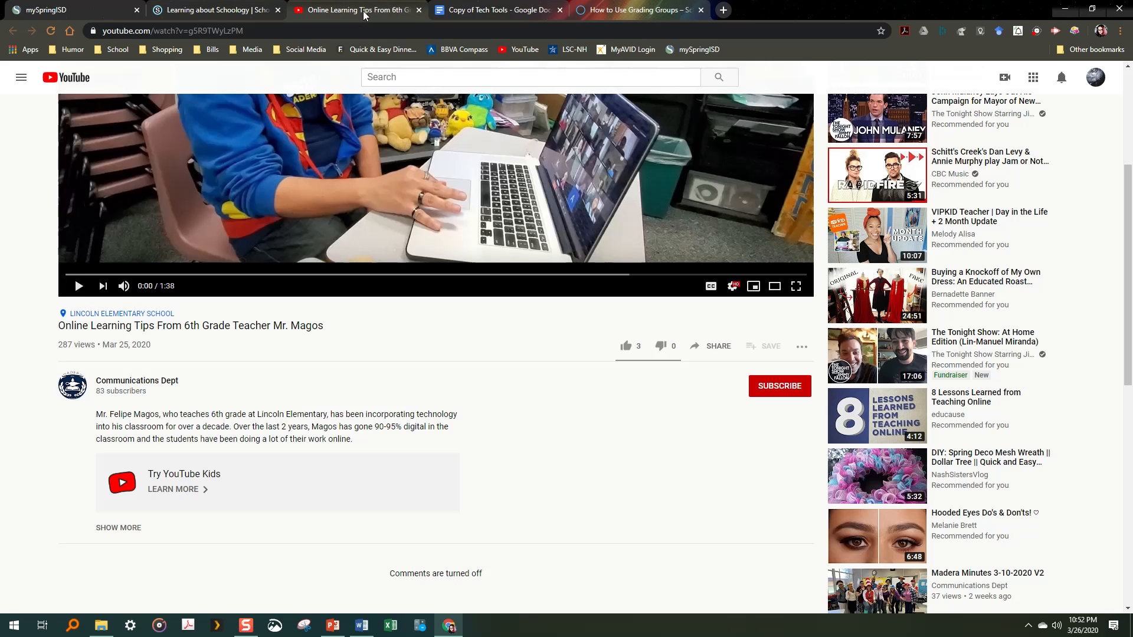
{"action": "left_click", "coordinate": [720, 347]}
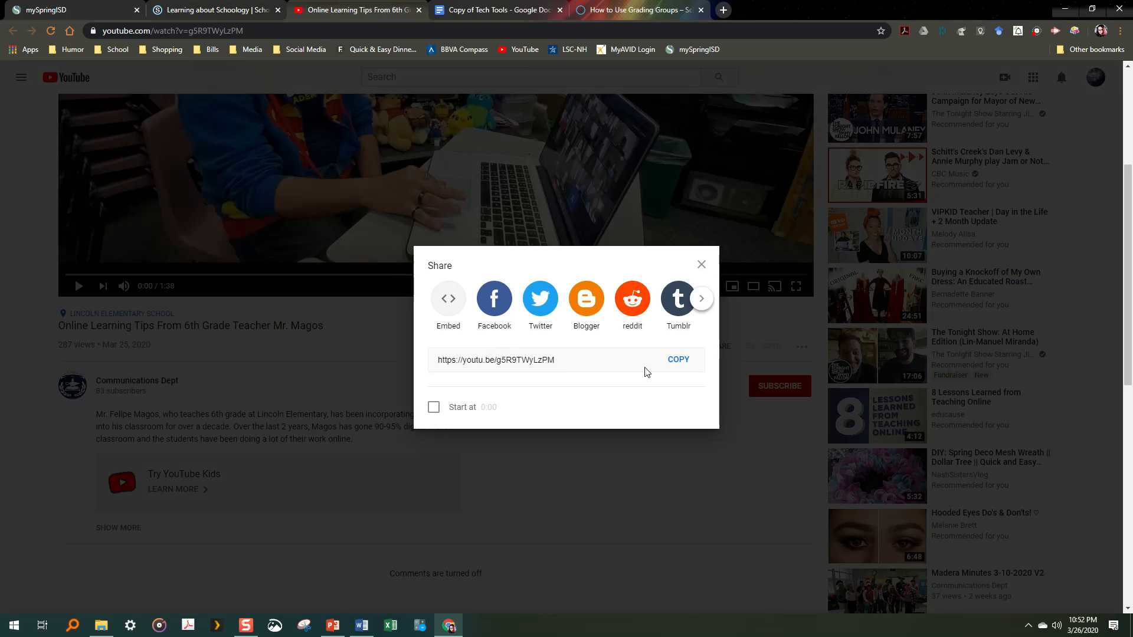
{"action": "left_click", "coordinate": [678, 359]}
{"action": "left_click", "coordinate": [223, 12]}
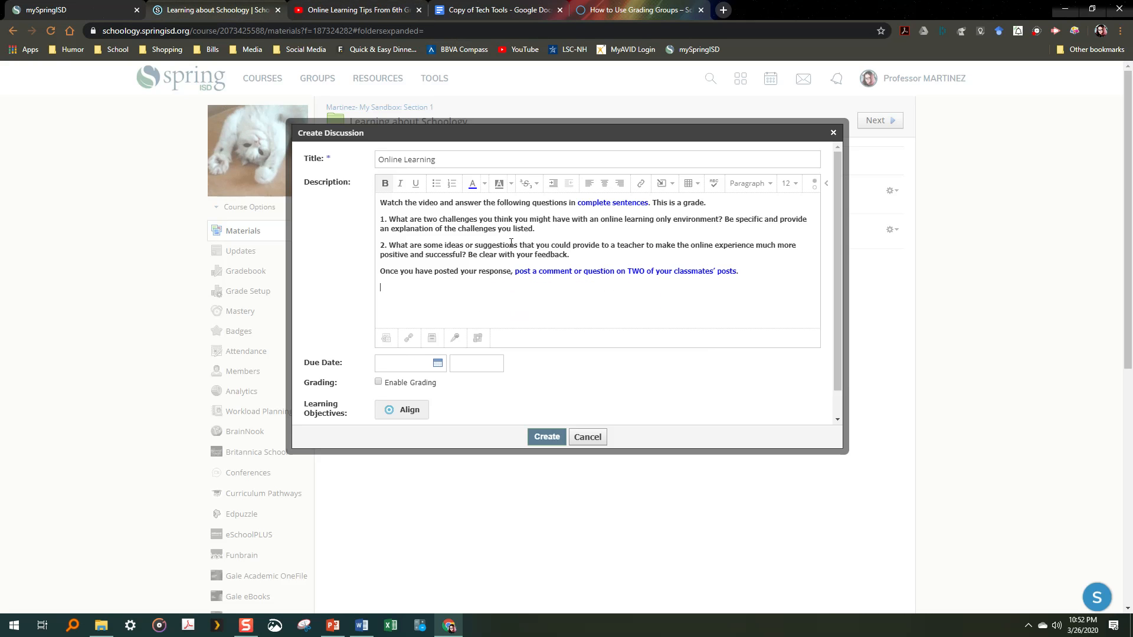
{"action": "left_click", "coordinate": [640, 185]}
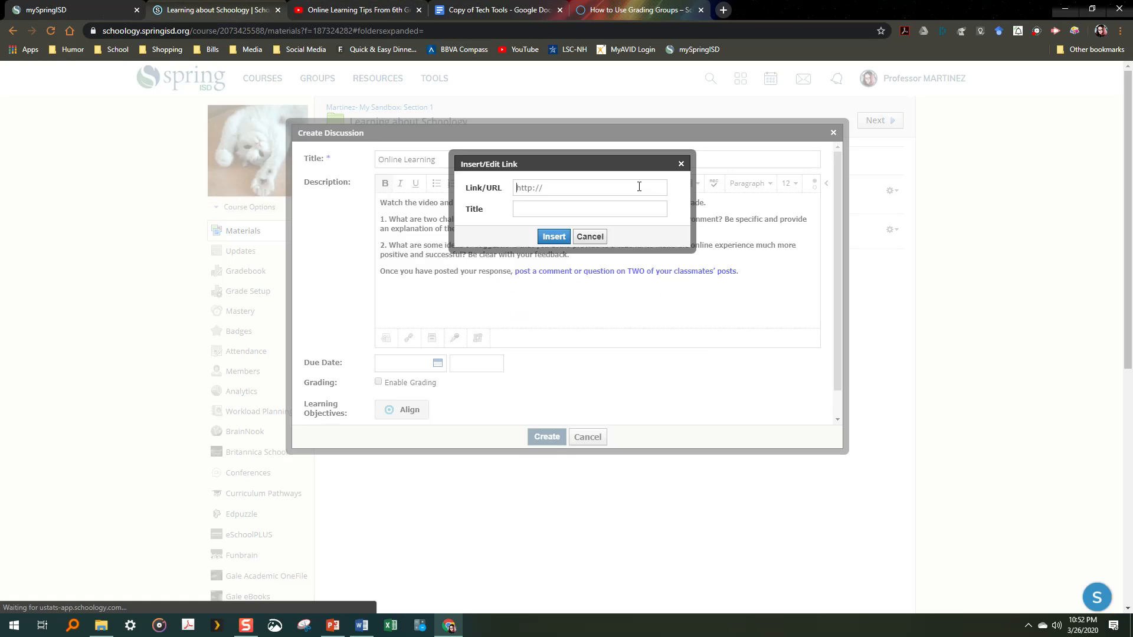
{"action": "key", "text": "ctrl+v"}
{"action": "left_click", "coordinate": [591, 209]}
{"action": "type", "text": "Dist"}
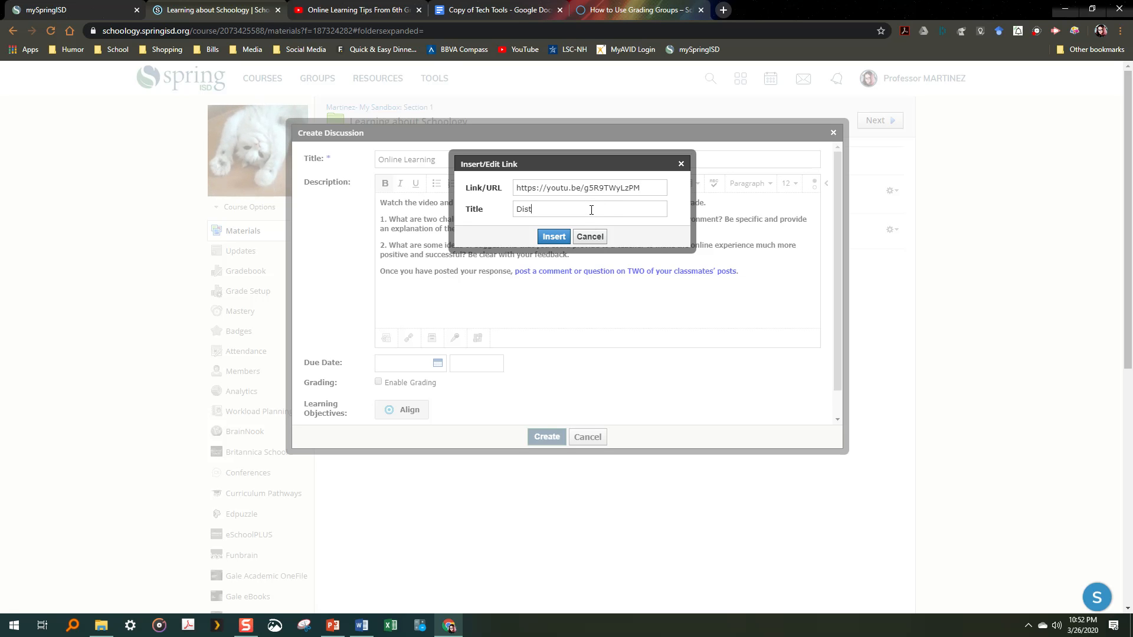
{"action": "type", "text": "ance Learning"}
{"action": "left_click", "coordinate": [553, 238]}
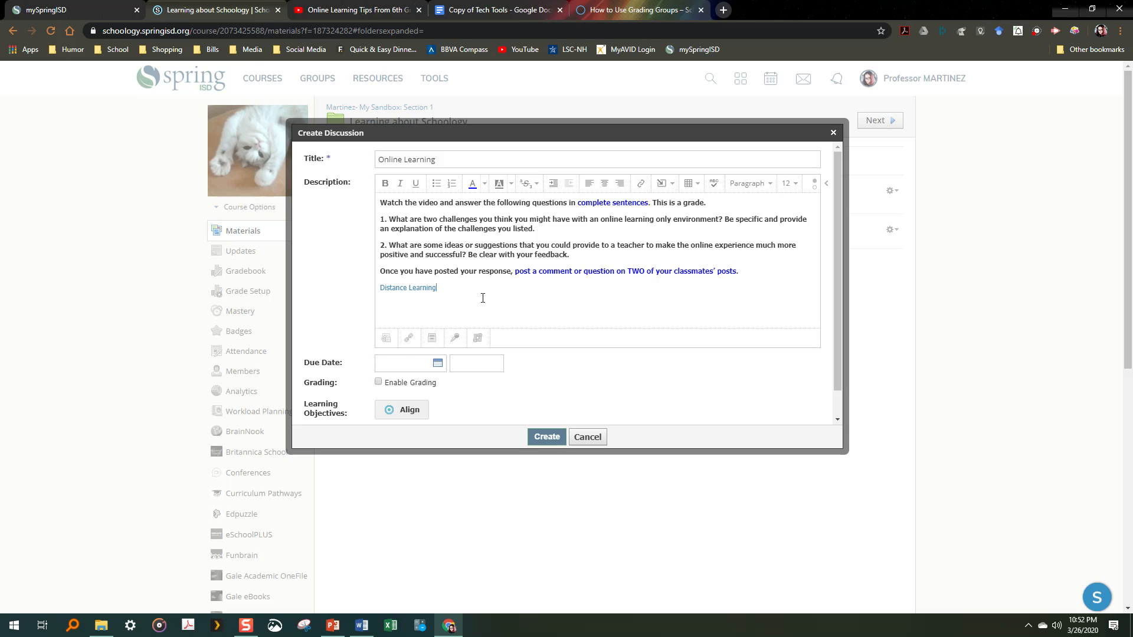
- Delete the Distance Learning link text from the end of the description
{"action": "key", "text": "BackSpace"}
{"action": "key", "text": "BackSpace"}
{"action": "key", "text": "BackSpace"}
{"action": "key", "text": "BackSpace"}
{"action": "key", "text": "BackSpace"}
{"action": "key", "text": "BackSpace"}
{"action": "key", "text": "BackSpace"}
{"action": "key", "text": "BackSpace"}
{"action": "key", "text": "BackSpace"}
{"action": "key", "text": "BackSpace"}
{"action": "key", "text": "BackSpace"}
{"action": "key", "text": "BackSpace"}
{"action": "key", "text": "BackSpace"}
{"action": "key", "text": "BackSpace"}
{"action": "key", "text": "BackSpace"}
{"action": "key", "text": "BackSpace"}
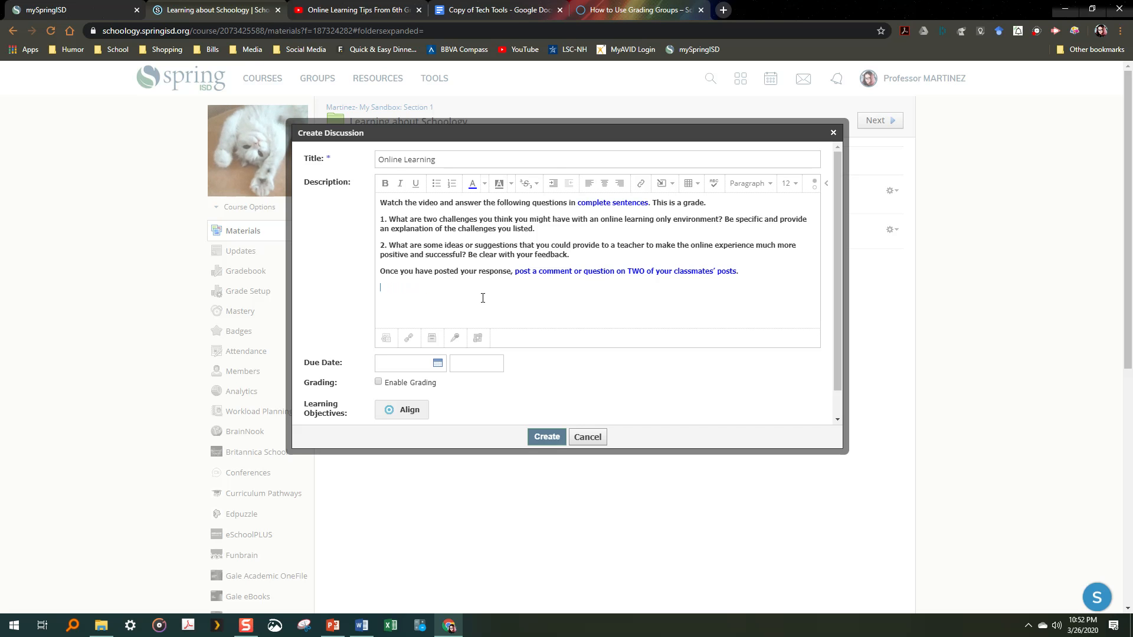
{"action": "left_click", "coordinate": [672, 188]}
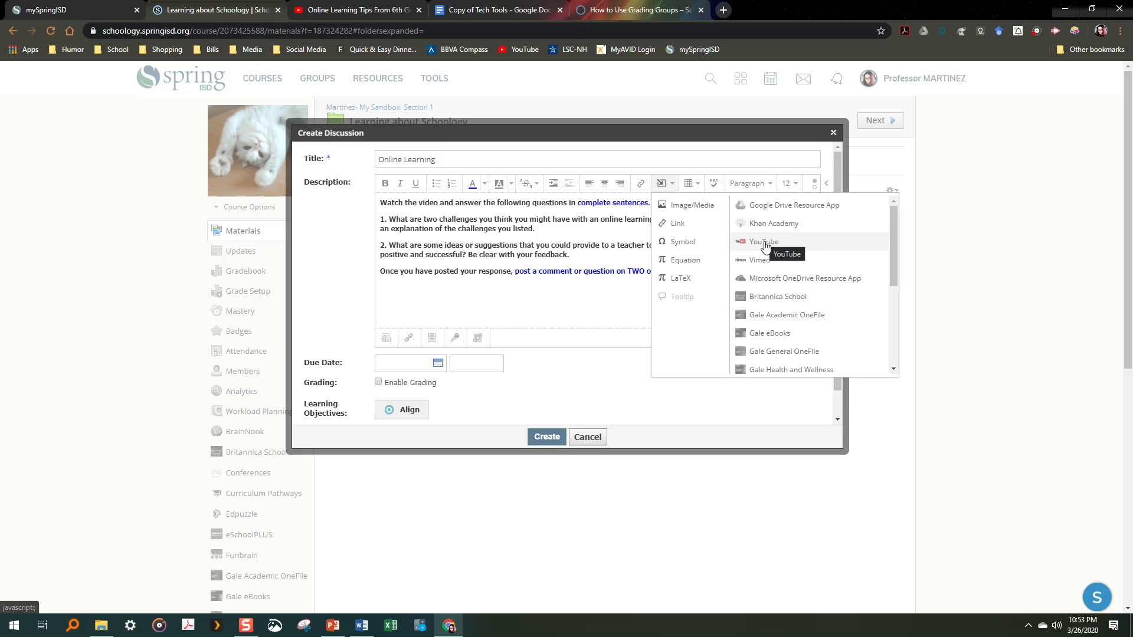
{"action": "left_click", "coordinate": [579, 306]}
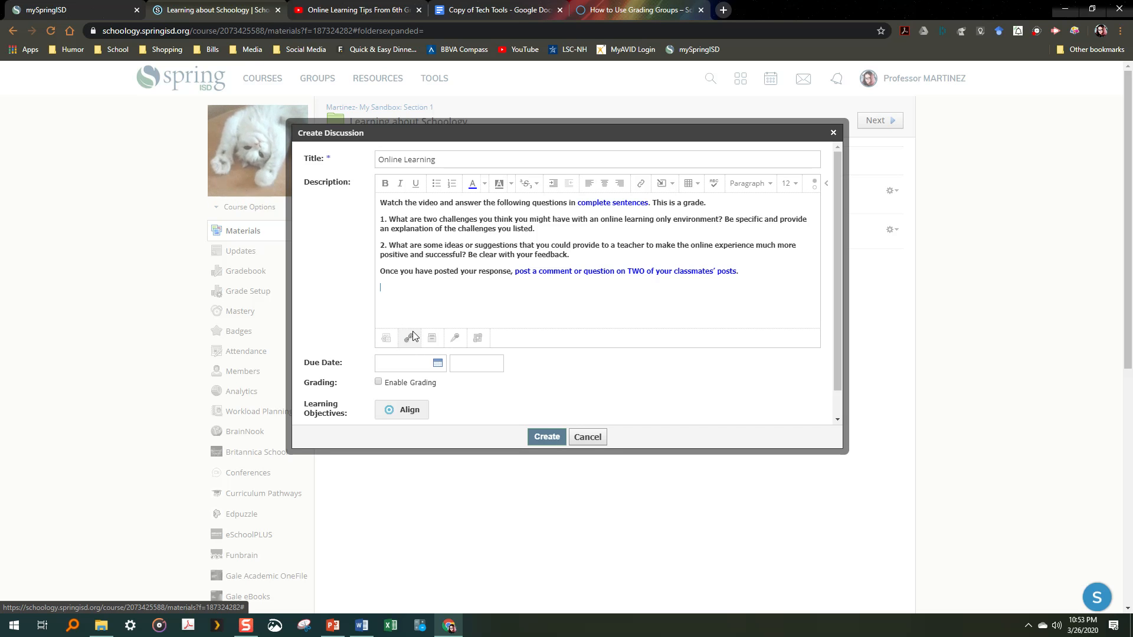
{"action": "left_click", "coordinate": [456, 338]}
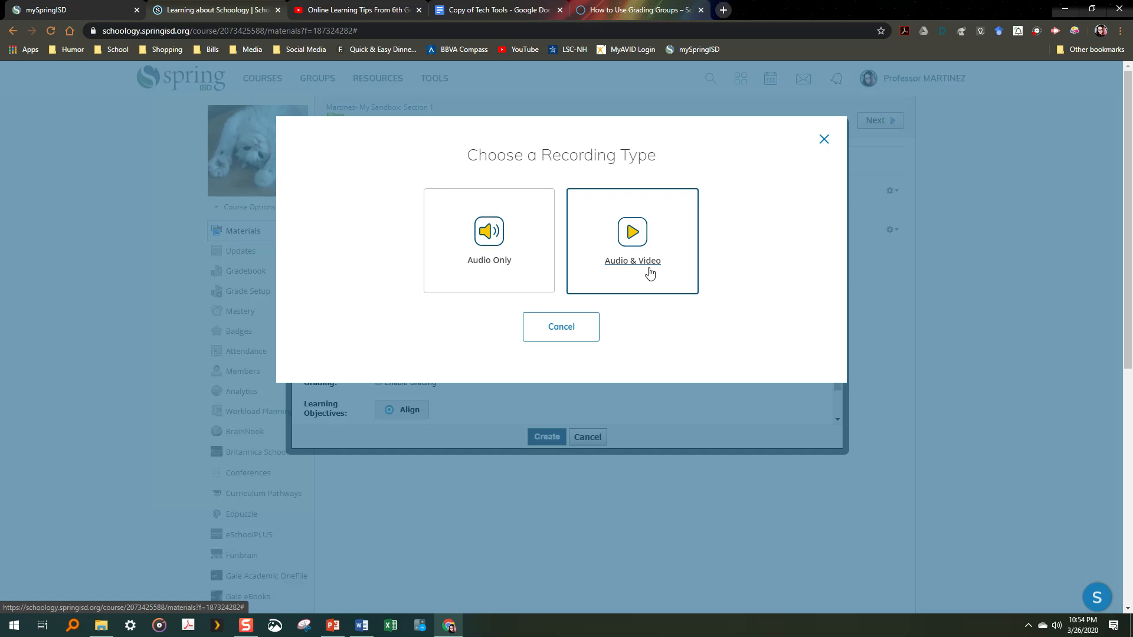
{"action": "left_click", "coordinate": [576, 324]}
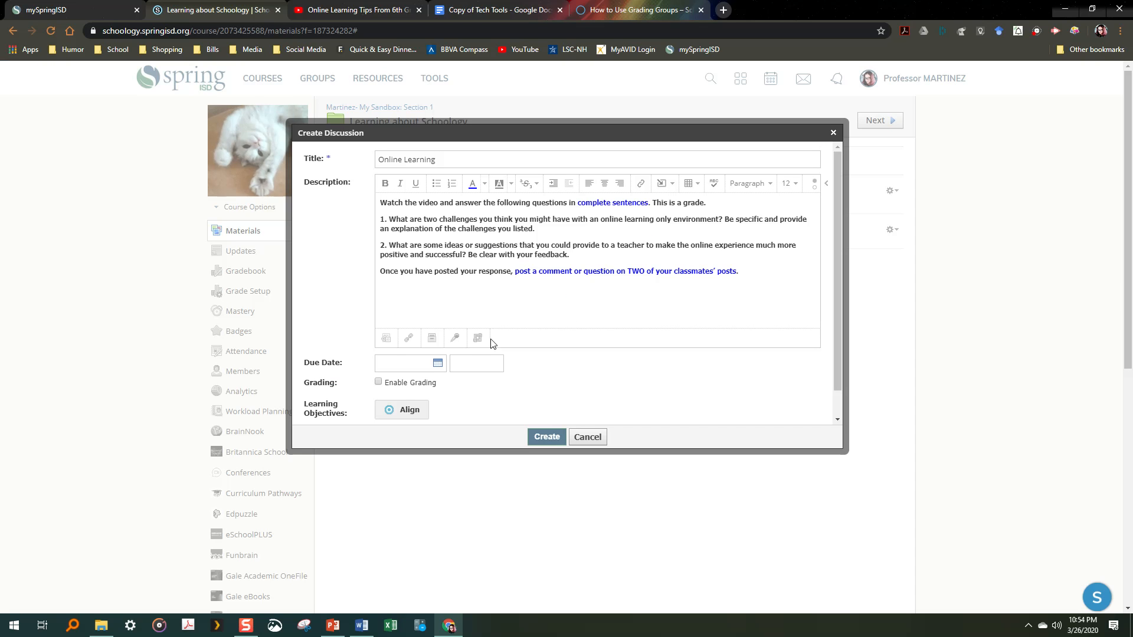
{"action": "left_click", "coordinate": [410, 340]}
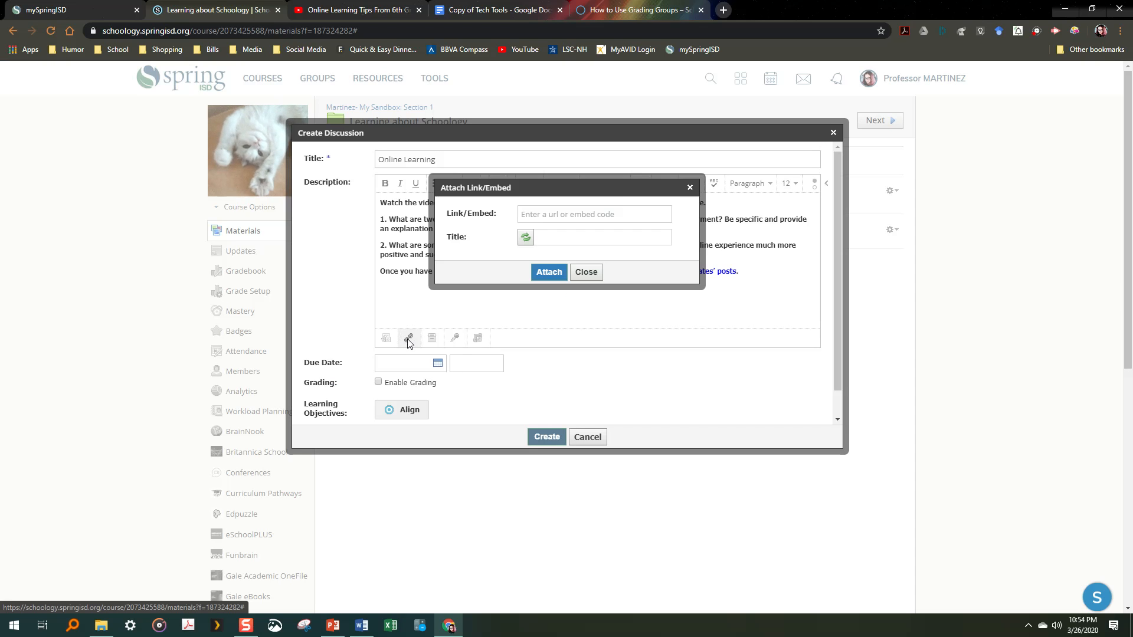
{"action": "left_click", "coordinate": [540, 215]}
{"action": "key", "text": "ctrl+v"}
{"action": "left_click", "coordinate": [545, 237]}
{"action": "type", "text": "Distance "}
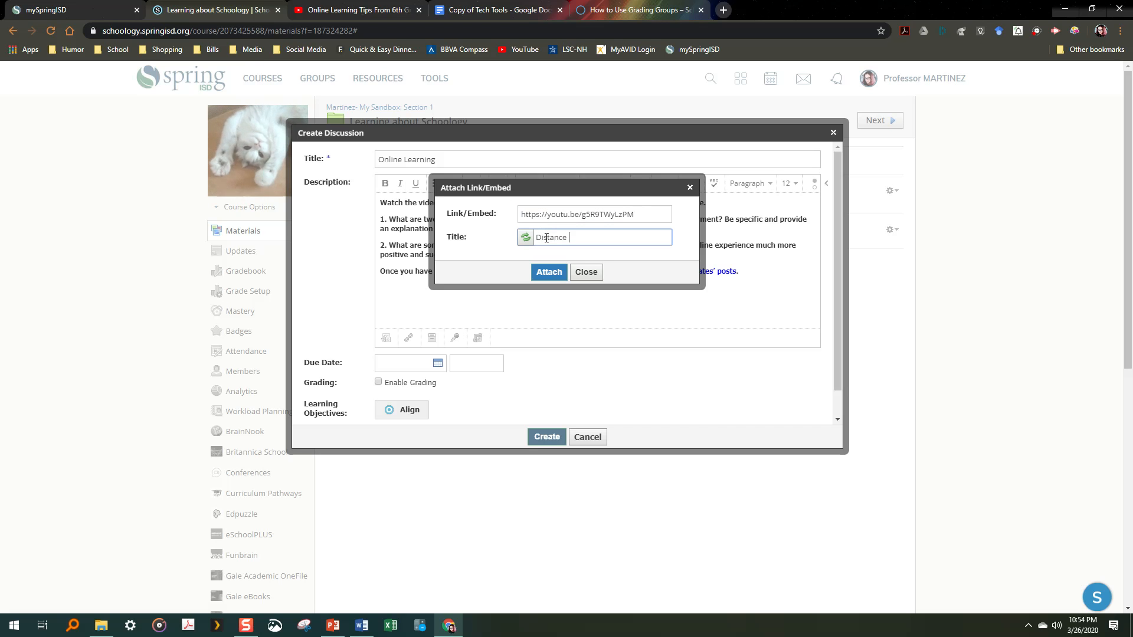
{"action": "type", "text": "Learning"}
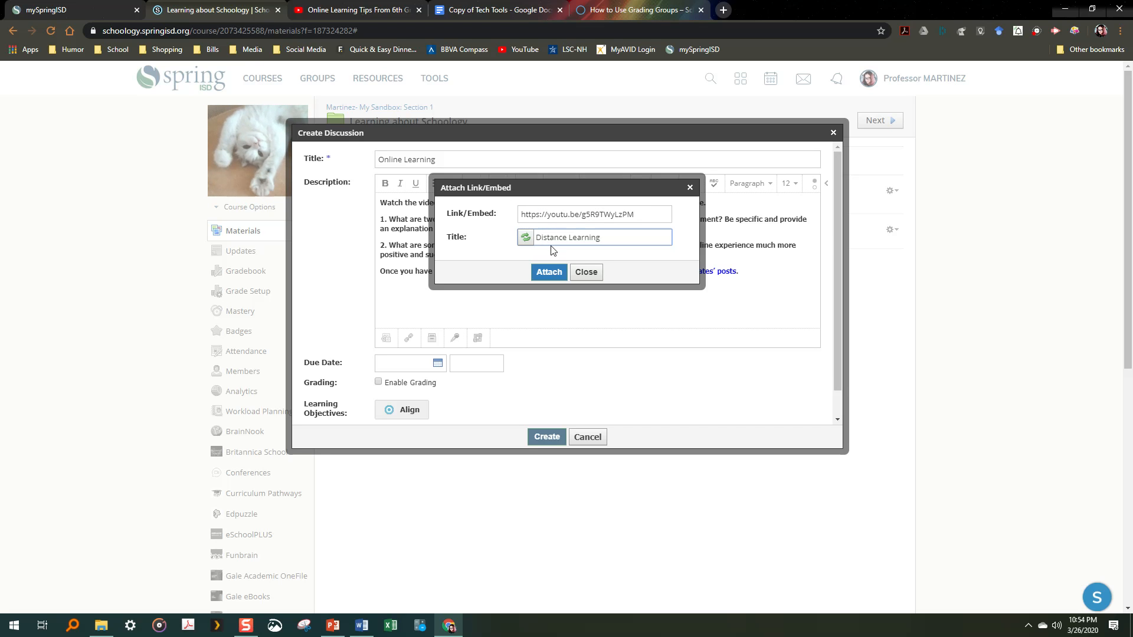
{"action": "left_click", "coordinate": [548, 272]}
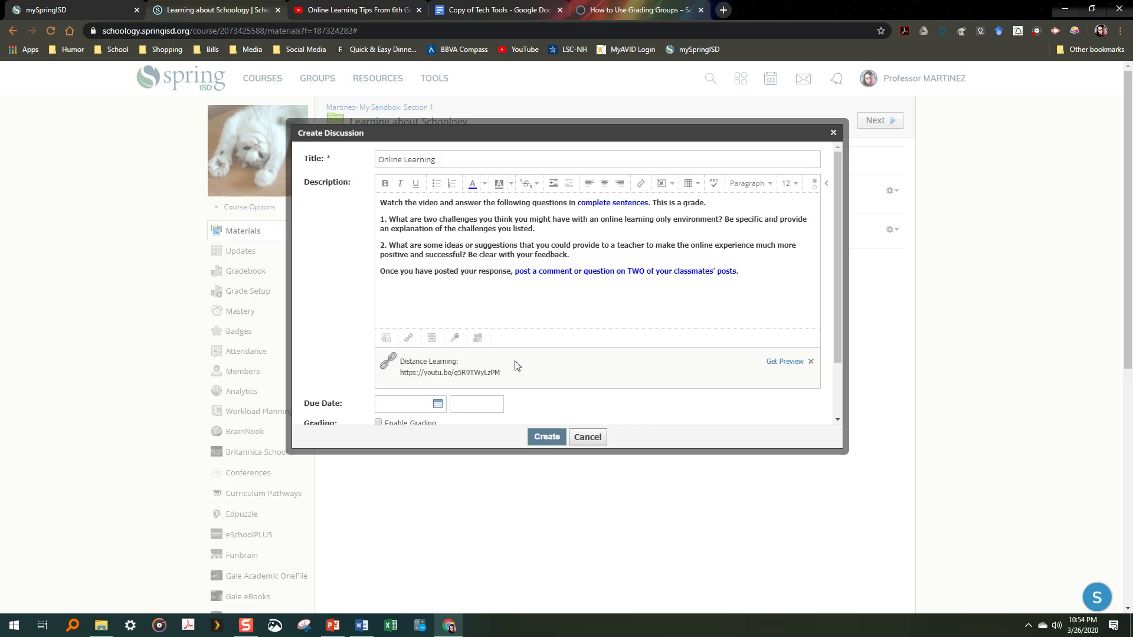
- Load the preview of the attached Distance Learning link and remove the attachment from the discussion
{"action": "left_click", "coordinate": [776, 362]}
{"action": "scroll", "coordinate": [540, 374], "scroll_direction": "down", "scroll_amount": 1}
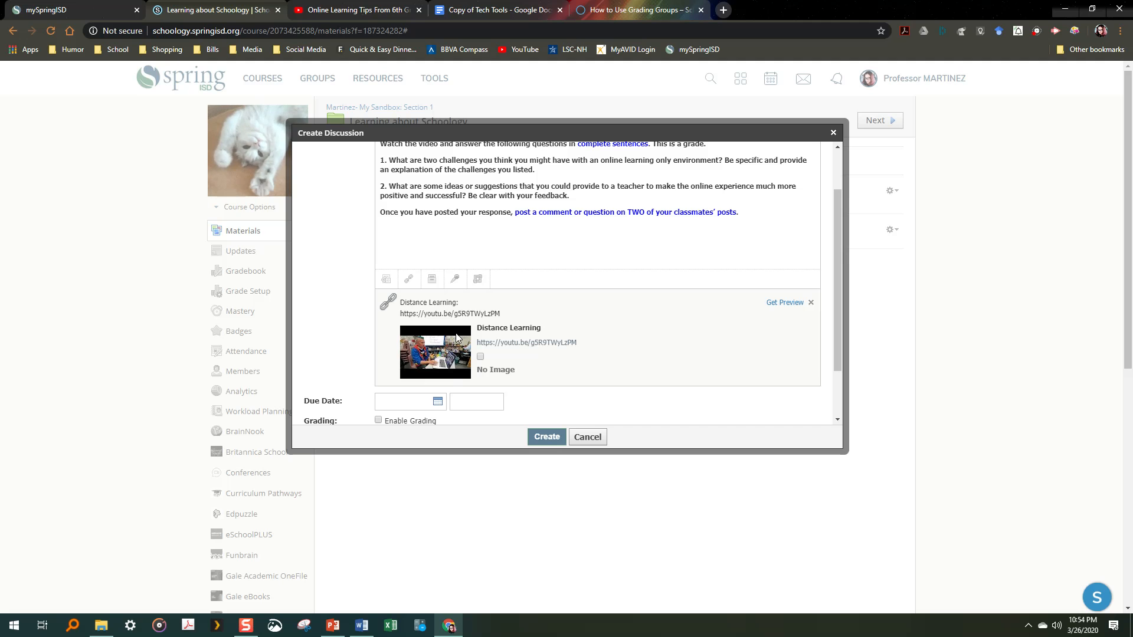
{"action": "scroll", "coordinate": [446, 336], "scroll_direction": "down", "scroll_amount": 2}
{"action": "scroll", "coordinate": [449, 303], "scroll_direction": "up", "scroll_amount": 2}
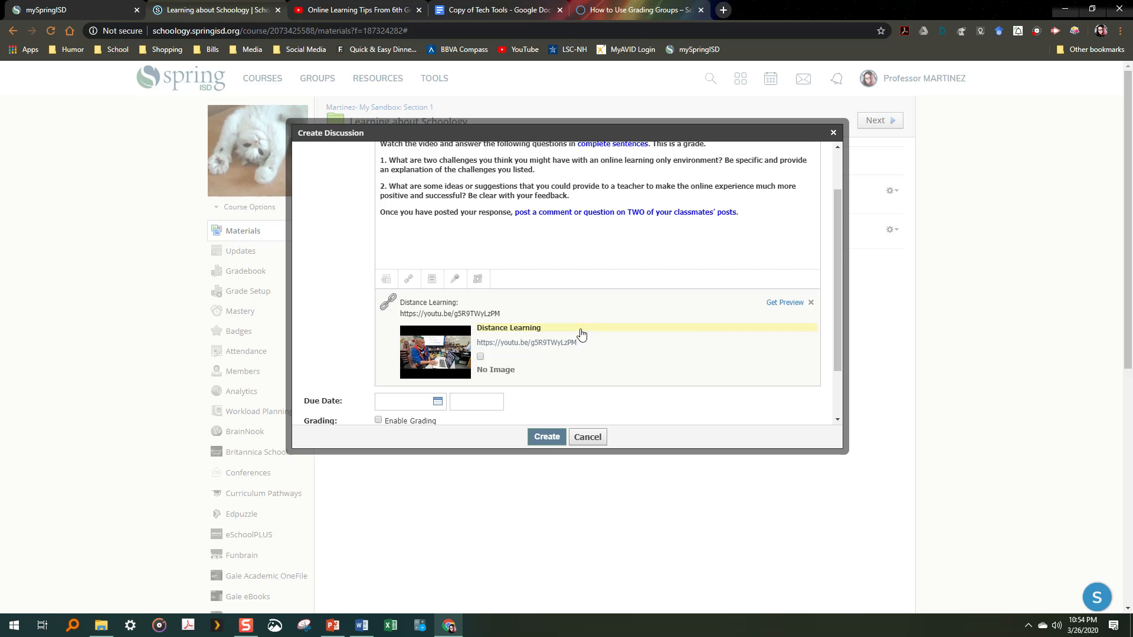
{"action": "left_click", "coordinate": [811, 304]}
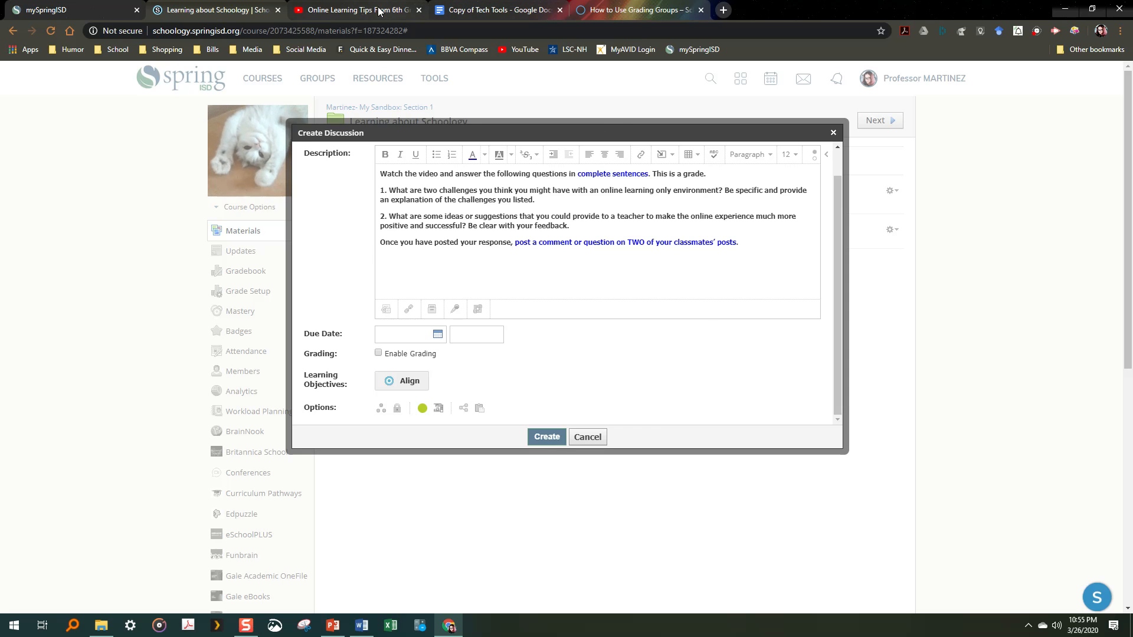
- Copy the embed code of the YouTube video "Online Learning Tips From 6th Grade Teacher Mr. Magos"
{"action": "left_click", "coordinate": [354, 9]}
{"action": "left_click", "coordinate": [731, 284]}
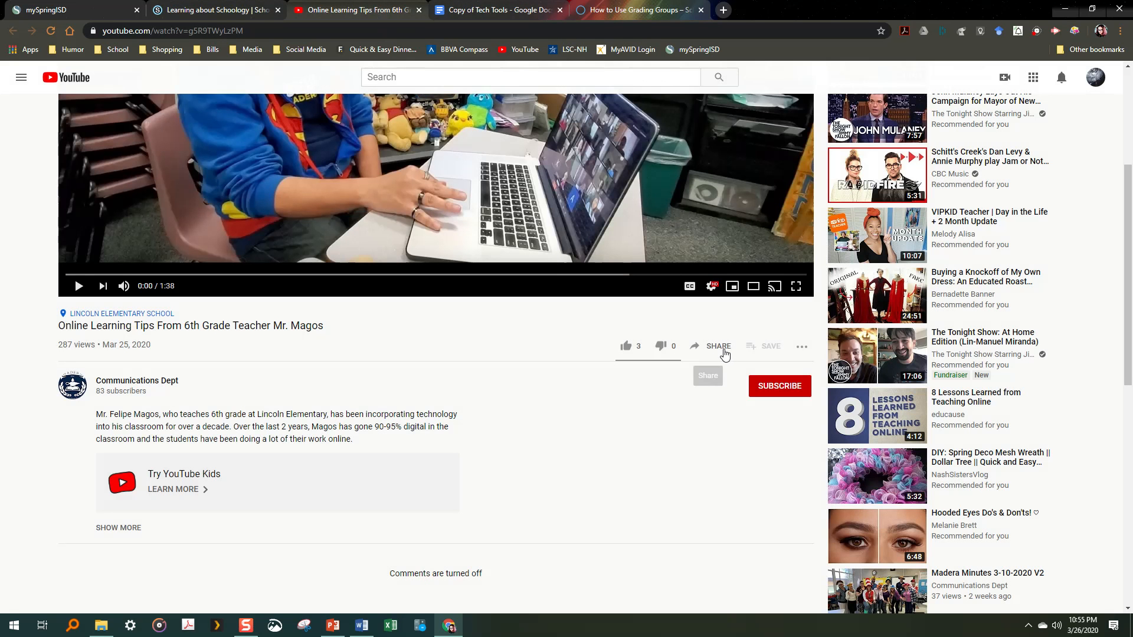
{"action": "left_click", "coordinate": [719, 348]}
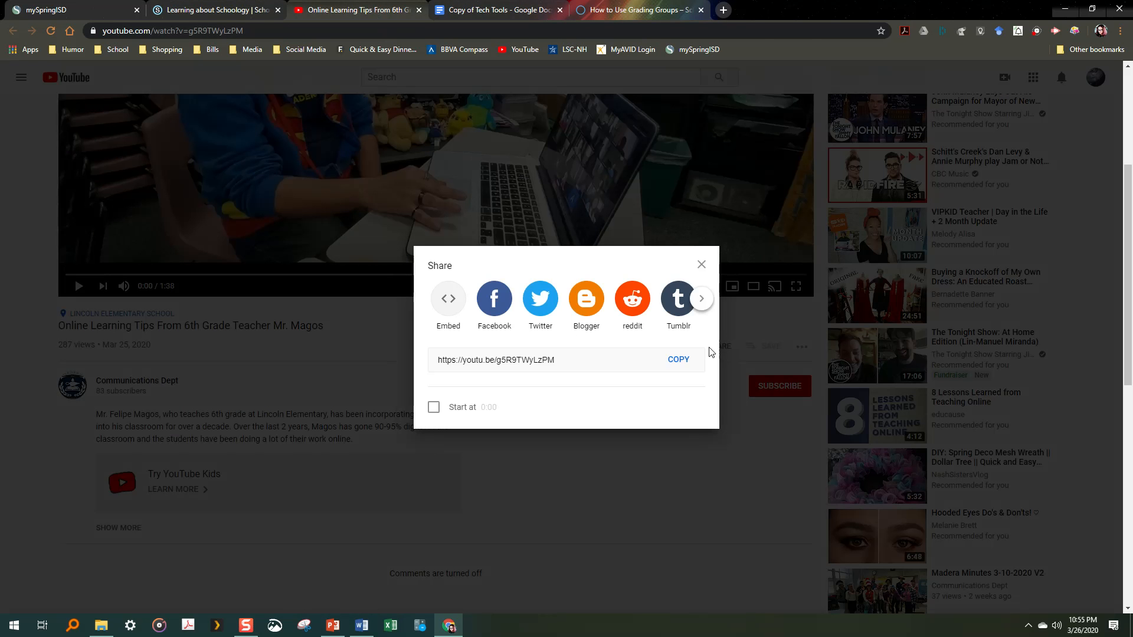
{"action": "left_click", "coordinate": [449, 299]}
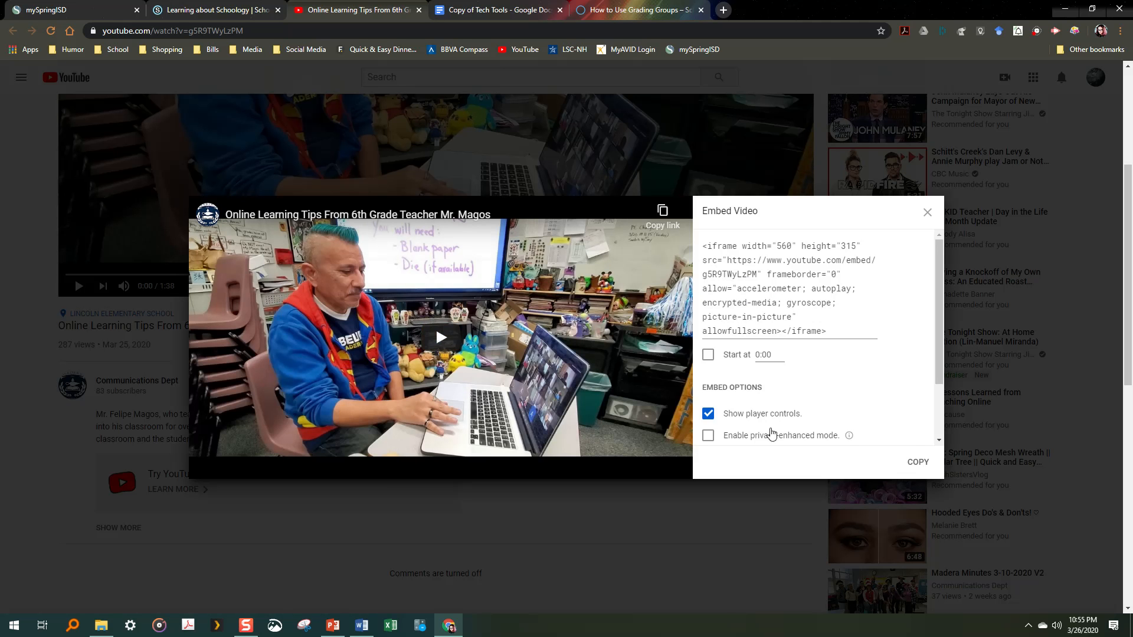
{"action": "left_click", "coordinate": [708, 354]}
{"action": "left_click", "coordinate": [916, 463]}
- Return to the Schoology discussion and paste the copied iframe embed code at the end of the description's HTML source
{"action": "left_click", "coordinate": [212, 10]}
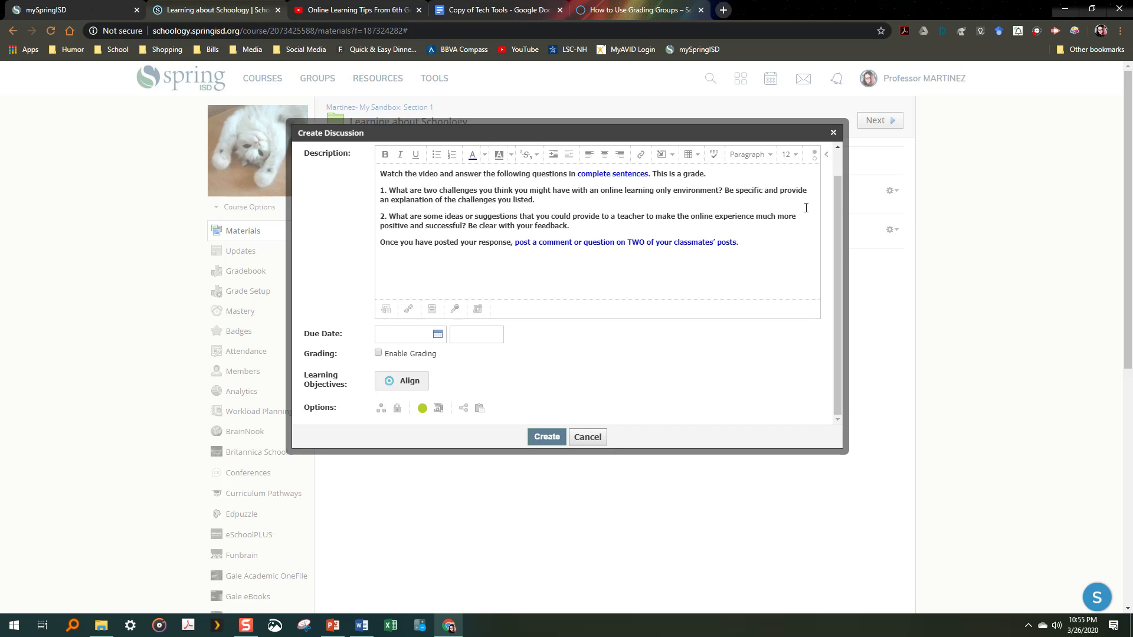
{"action": "left_click", "coordinate": [815, 158]}
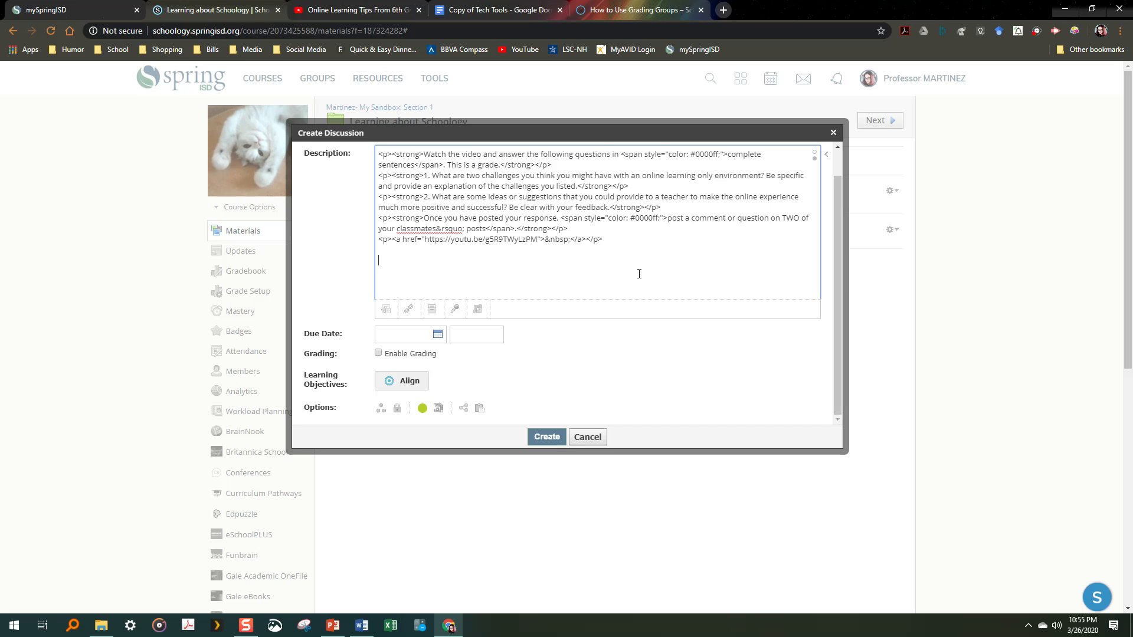
{"action": "key", "text": "ctrl+v"}
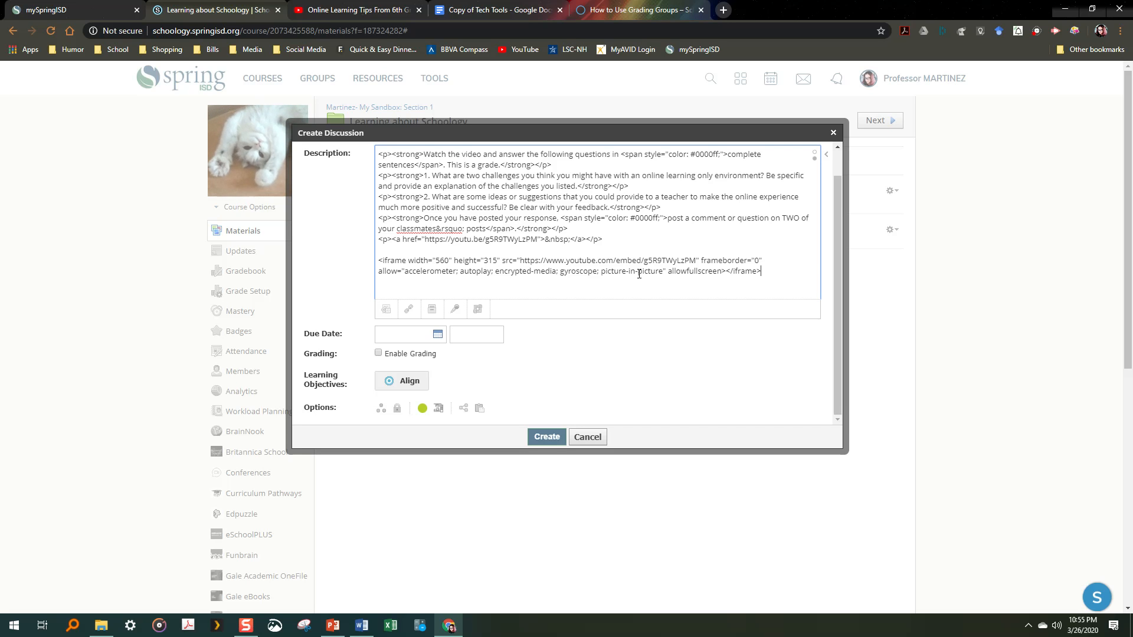
{"action": "left_click", "coordinate": [816, 155]}
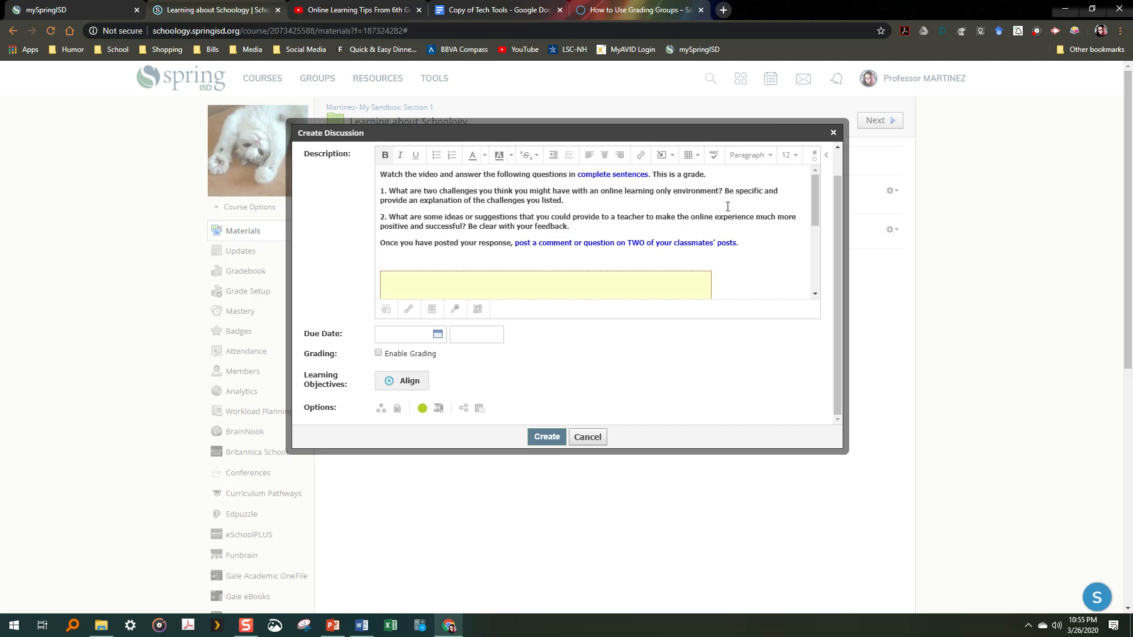
{"action": "scroll", "coordinate": [648, 263], "scroll_direction": "down", "scroll_amount": 3}
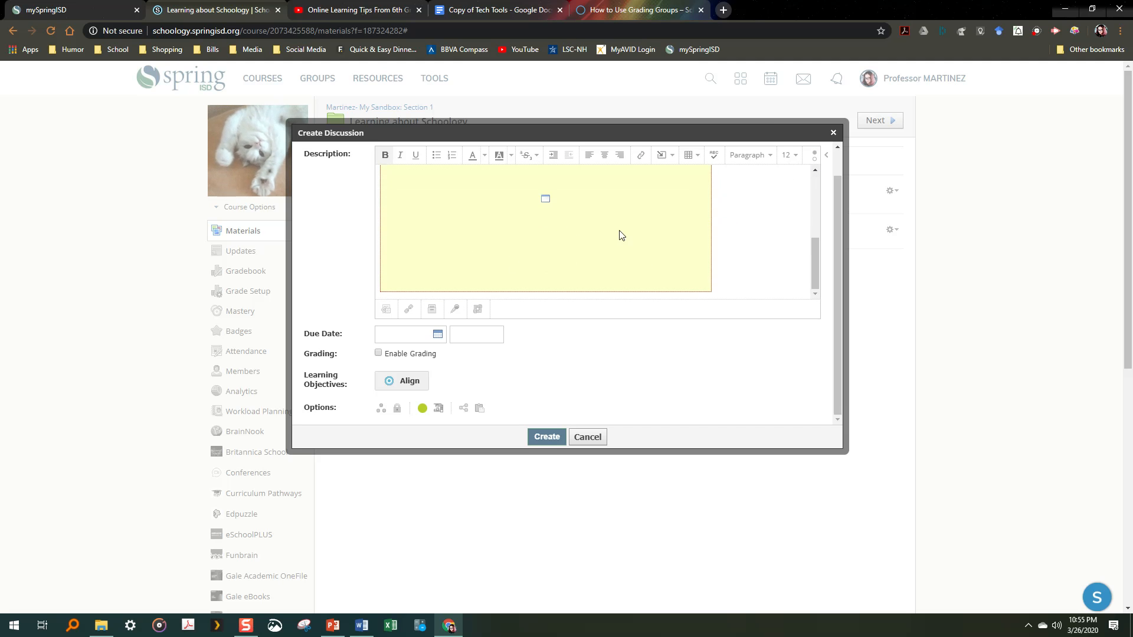
{"action": "scroll", "coordinate": [658, 233], "scroll_direction": "up", "scroll_amount": 3}
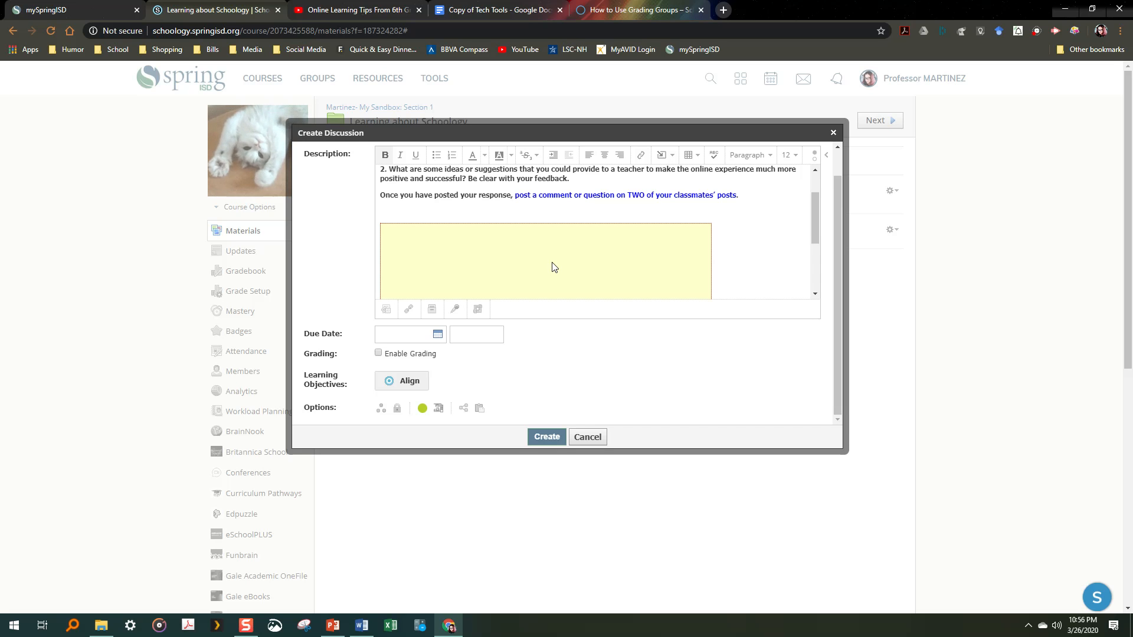
- Set the discussion's due date to 3/31/20
{"action": "scroll", "coordinate": [413, 333], "scroll_direction": "down", "scroll_amount": 1}
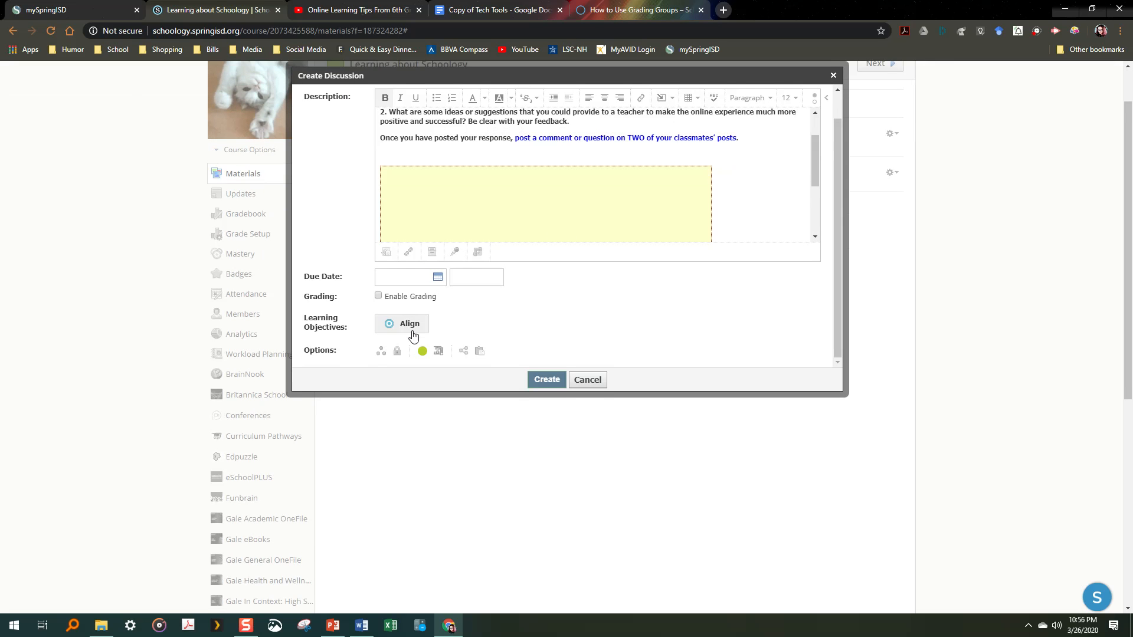
{"action": "left_click", "coordinate": [437, 276]}
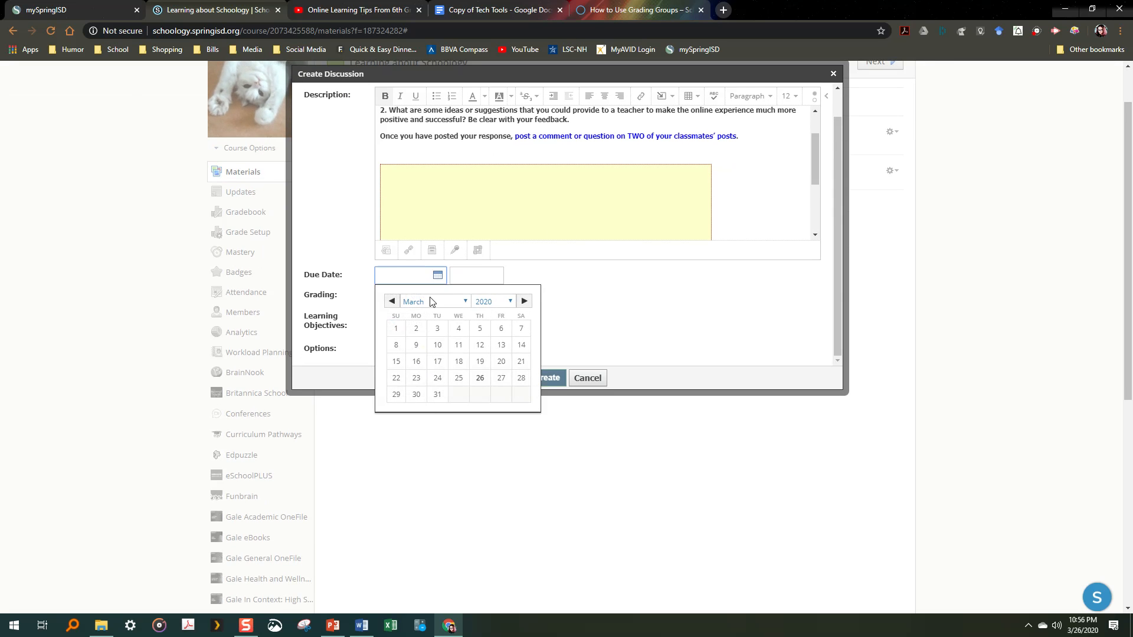
{"action": "left_click", "coordinate": [438, 395]}
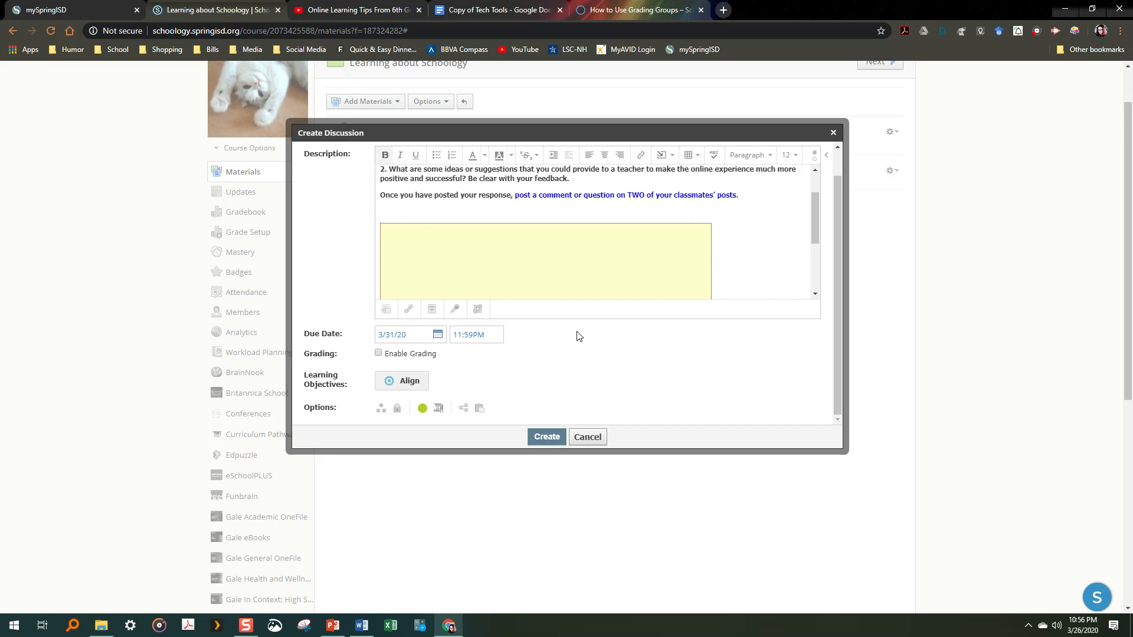
- Enable grading for the discussion and assign it to the Daily category
{"action": "scroll", "coordinate": [572, 336], "scroll_direction": "down", "scroll_amount": 1}
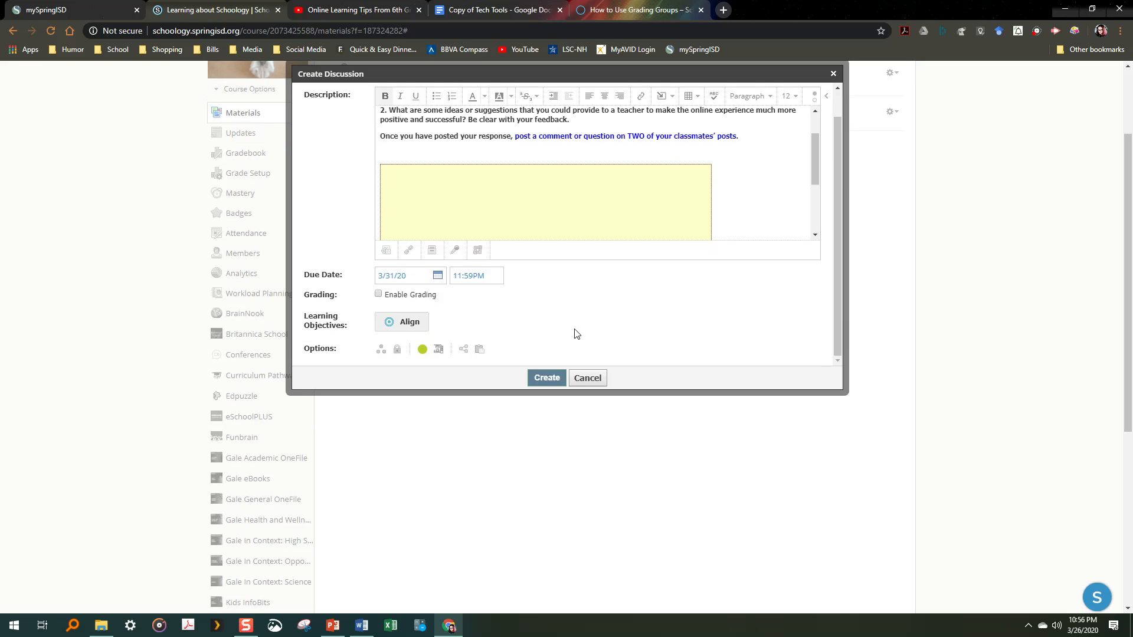
{"action": "left_click", "coordinate": [378, 295]}
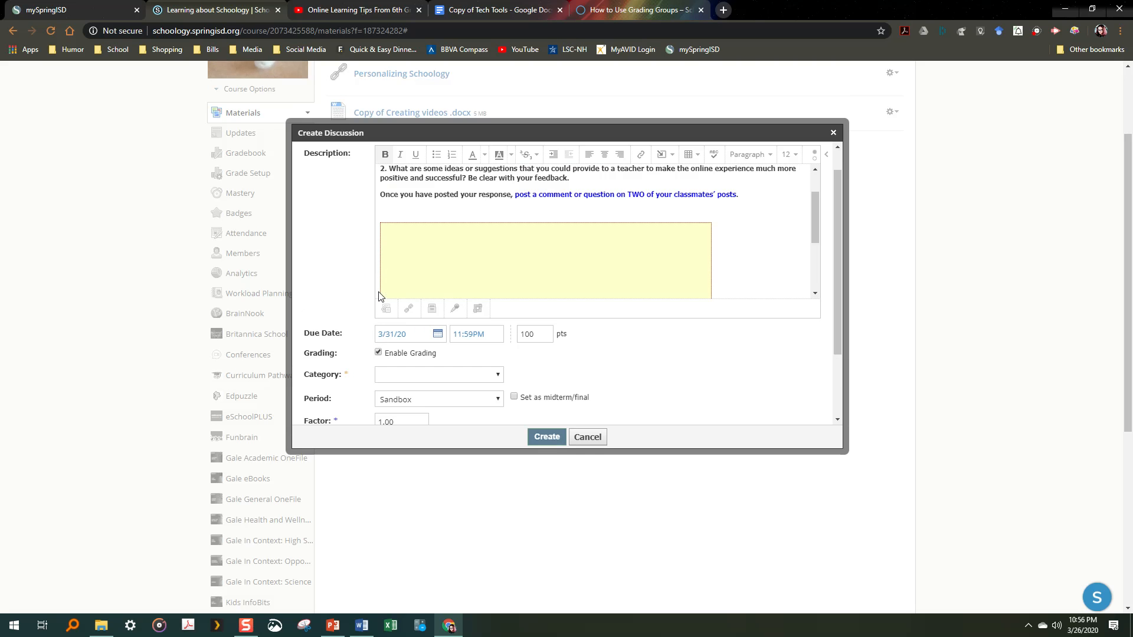
{"action": "scroll", "coordinate": [436, 324], "scroll_direction": "down", "scroll_amount": 2}
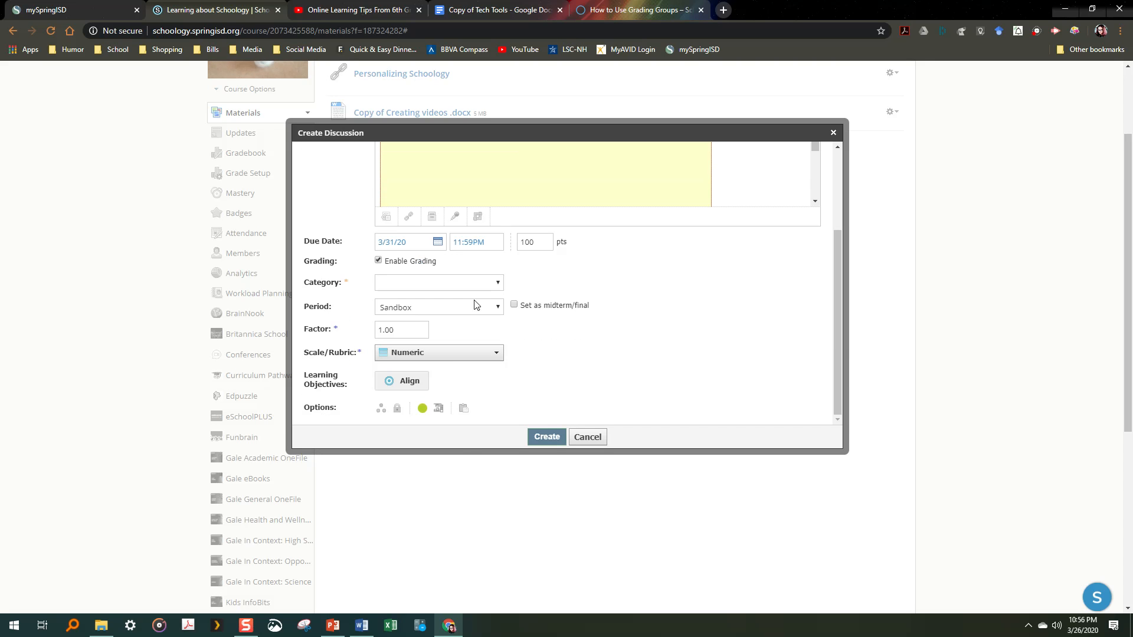
{"action": "left_click", "coordinate": [426, 284]}
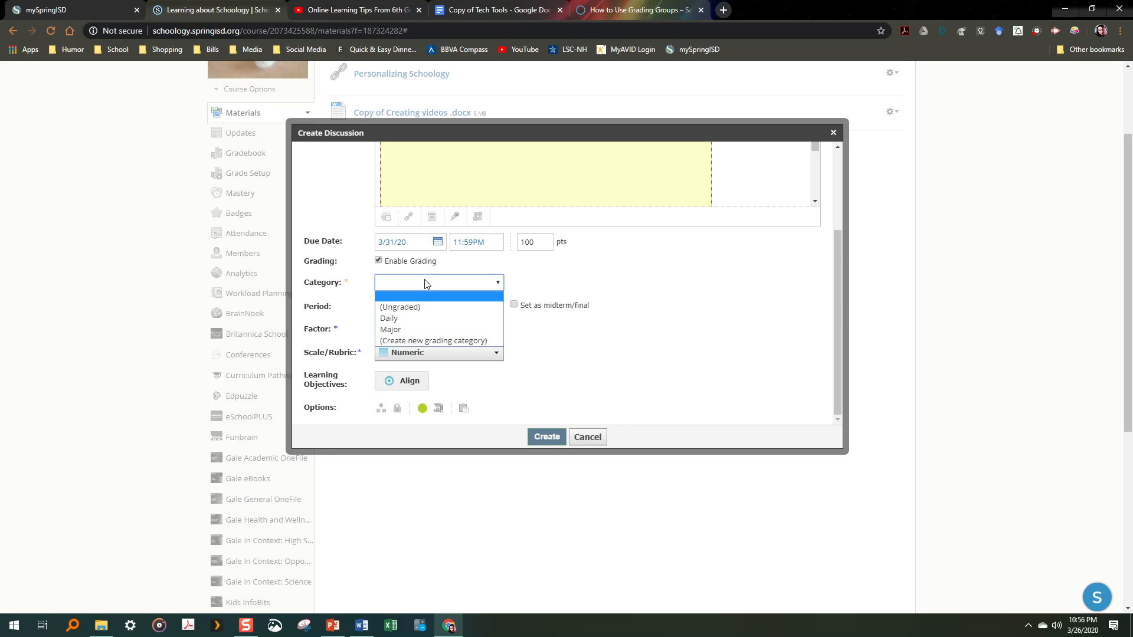
{"action": "left_click", "coordinate": [417, 317]}
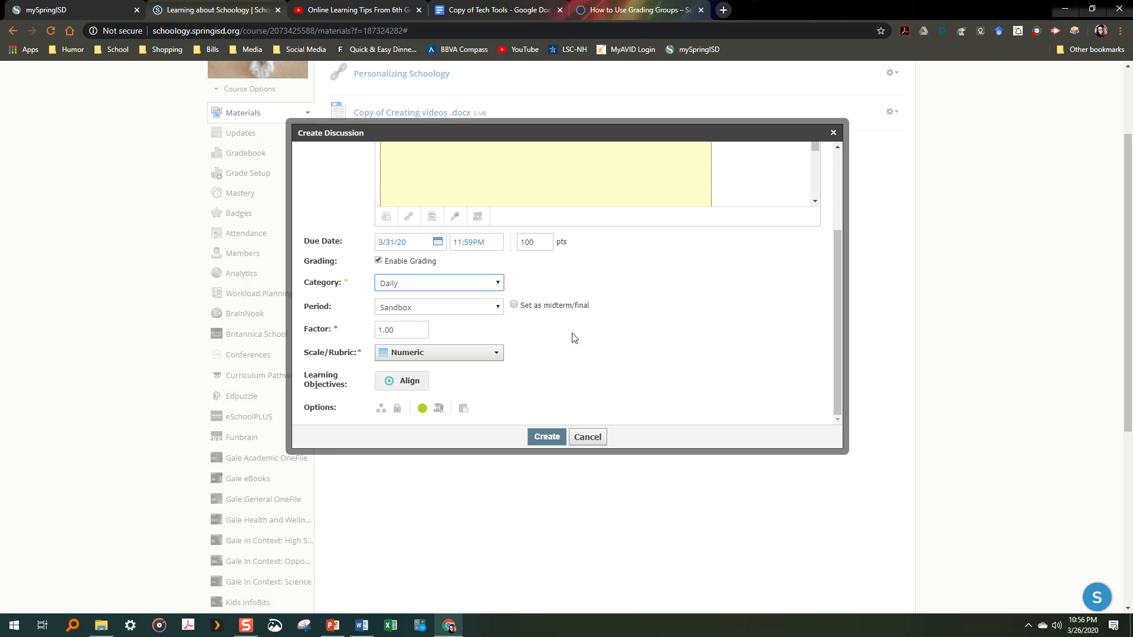
- Apply the Sample rubric to the discussion and open the rubric for editing
{"action": "left_click", "coordinate": [434, 357]}
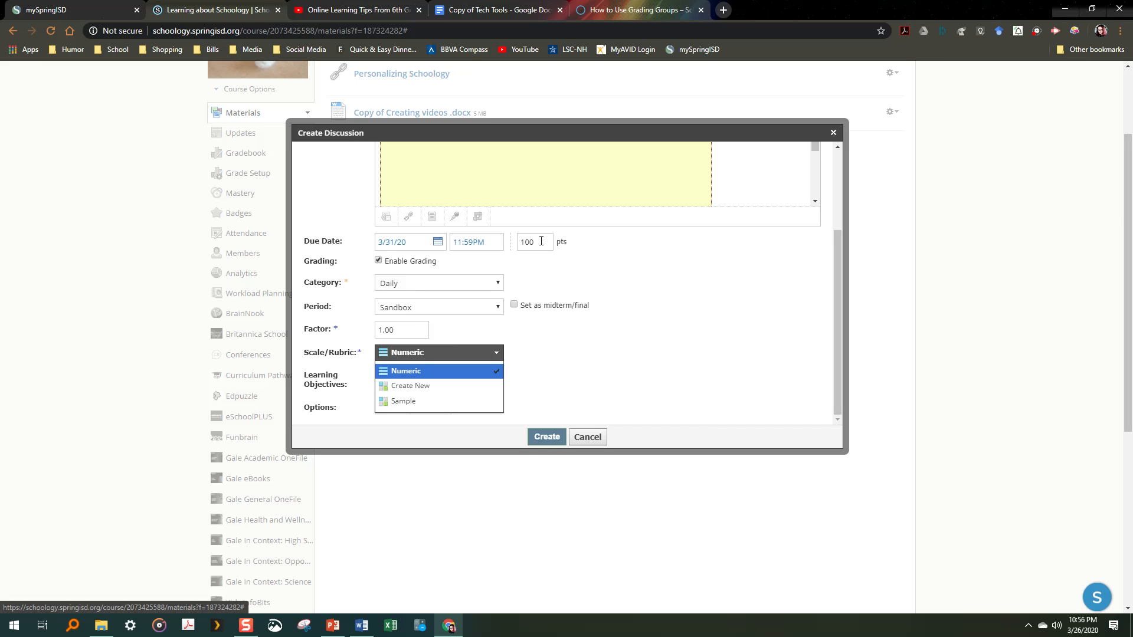
{"action": "left_click", "coordinate": [425, 403]}
{"action": "left_click", "coordinate": [512, 352]}
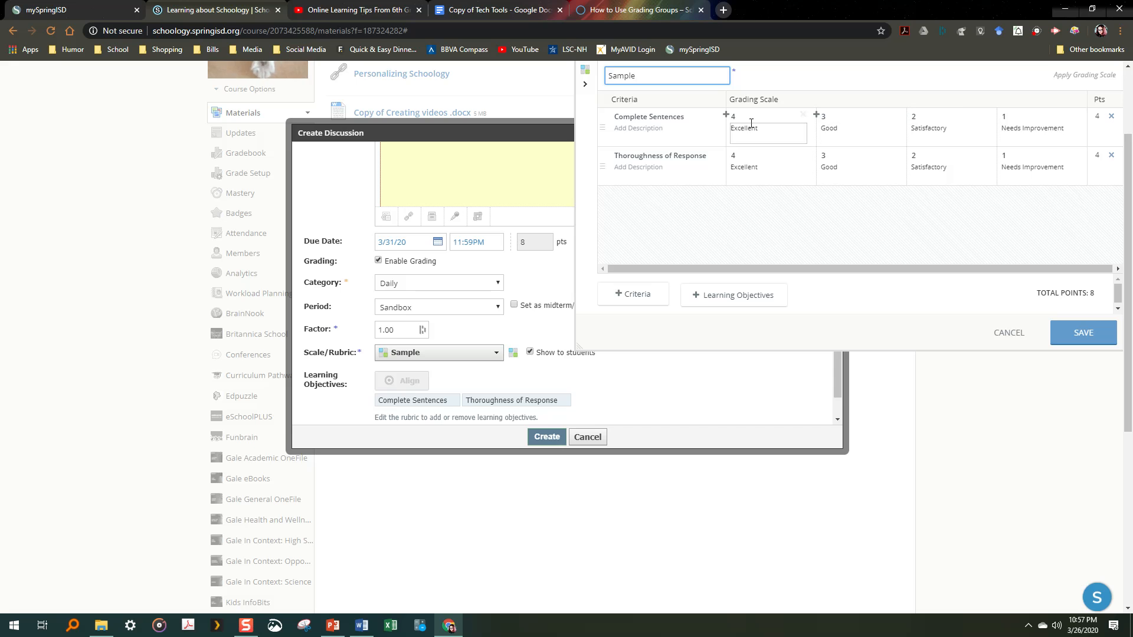
- Add the description "Response must have at least 3 complete sentences." to the rubric's Complete Sentences criterion
{"action": "left_click_drag", "start_coordinate": [689, 116], "coordinate": [620, 116]}
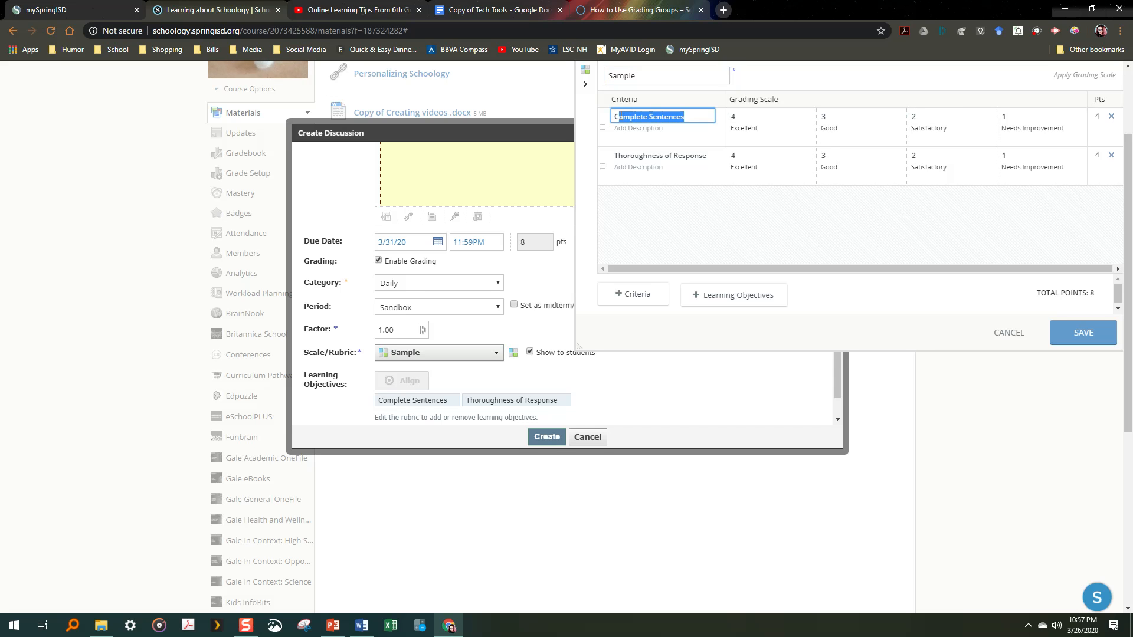
{"action": "left_click", "coordinate": [699, 115]}
{"action": "left_click", "coordinate": [625, 130]}
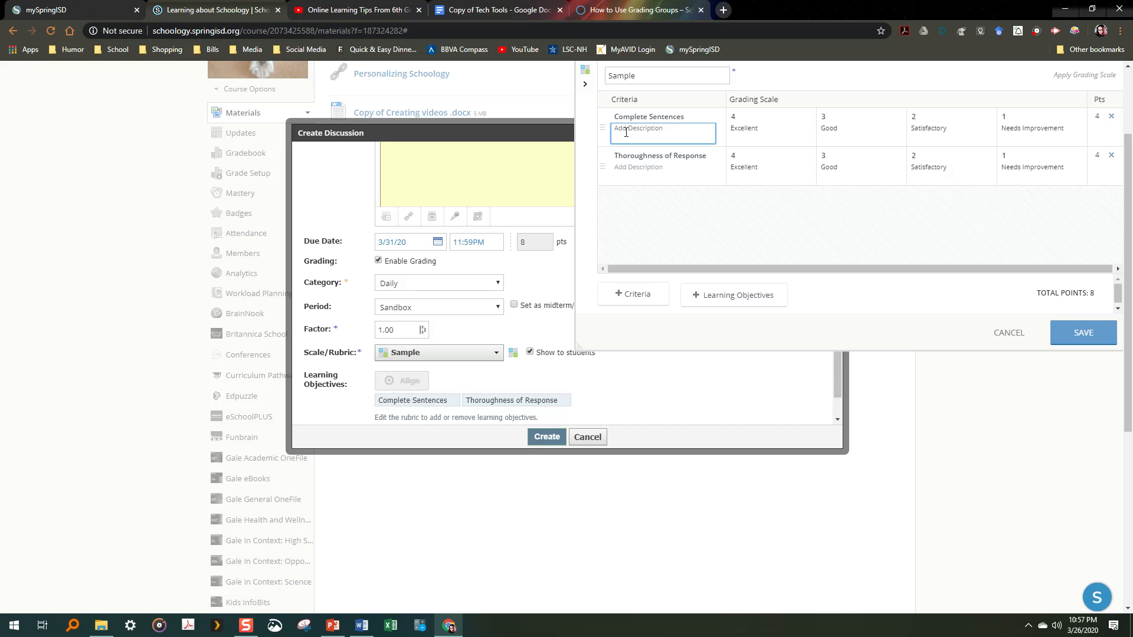
{"action": "type", "text": "Response must have at least 3 complete sentences."}
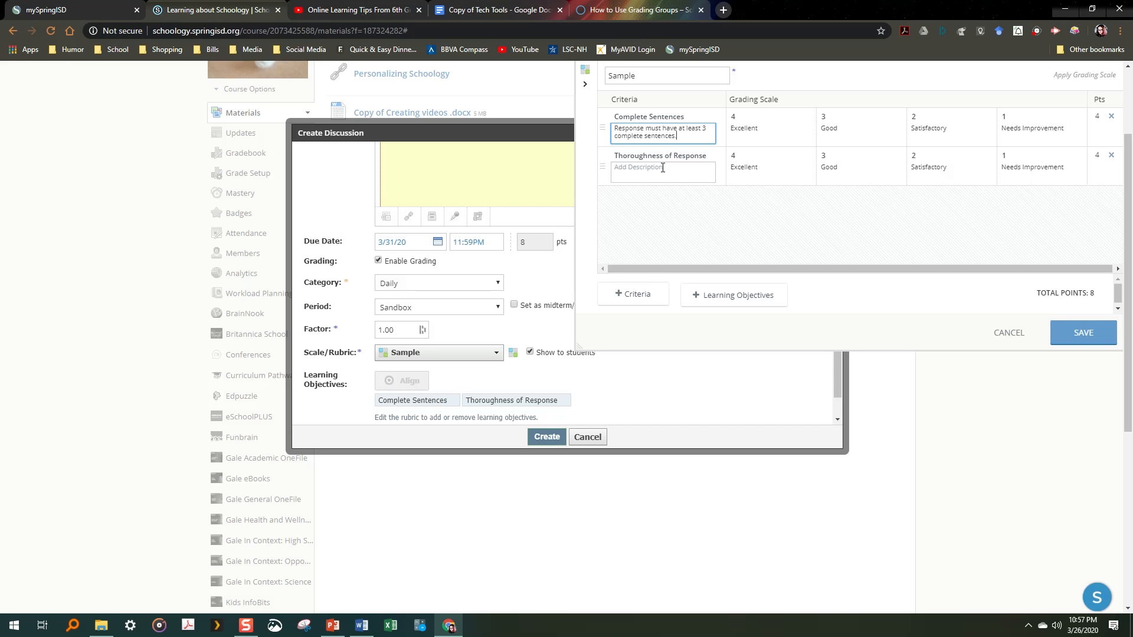
- Add two blank criteria rows to the rubric and delete both of them
{"action": "left_click", "coordinate": [635, 295]}
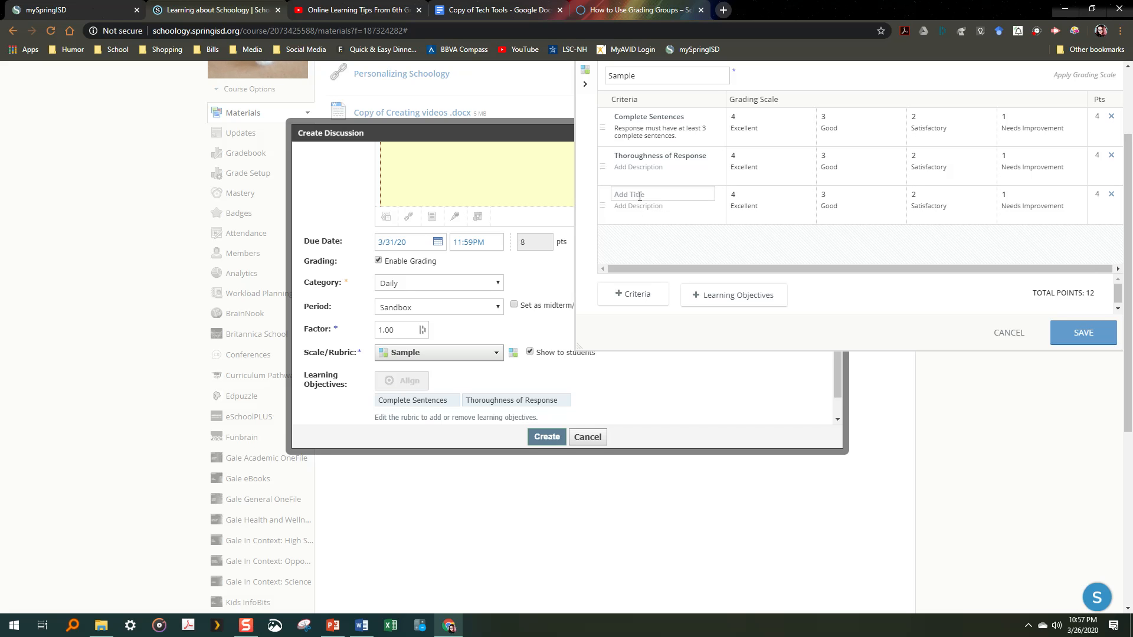
{"action": "left_click", "coordinate": [637, 294]}
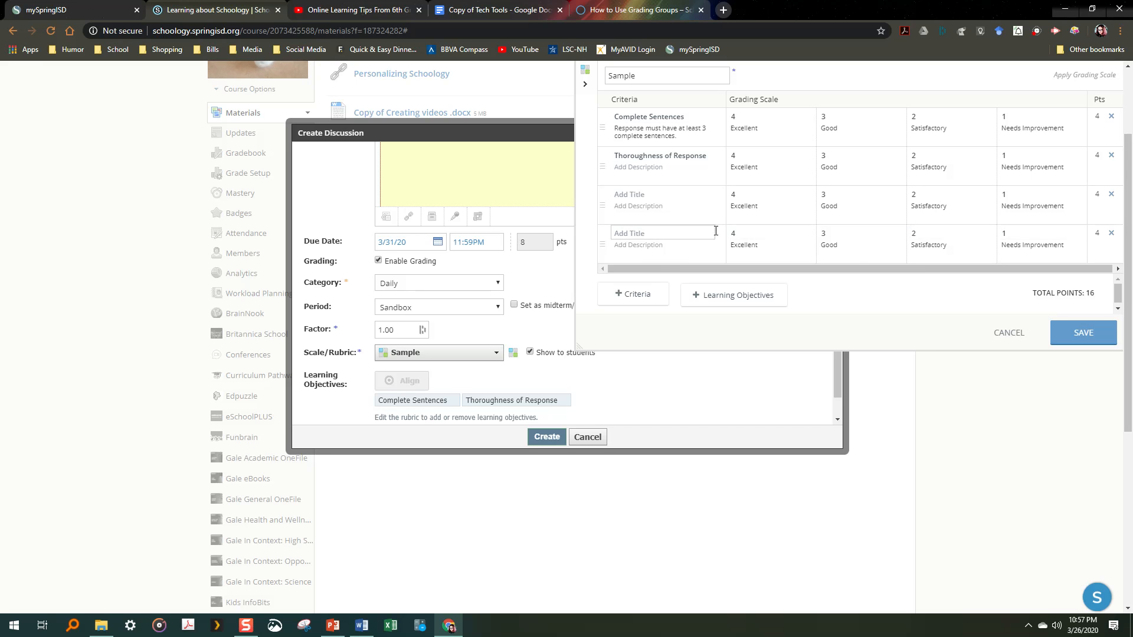
{"action": "left_click", "coordinate": [1111, 235]}
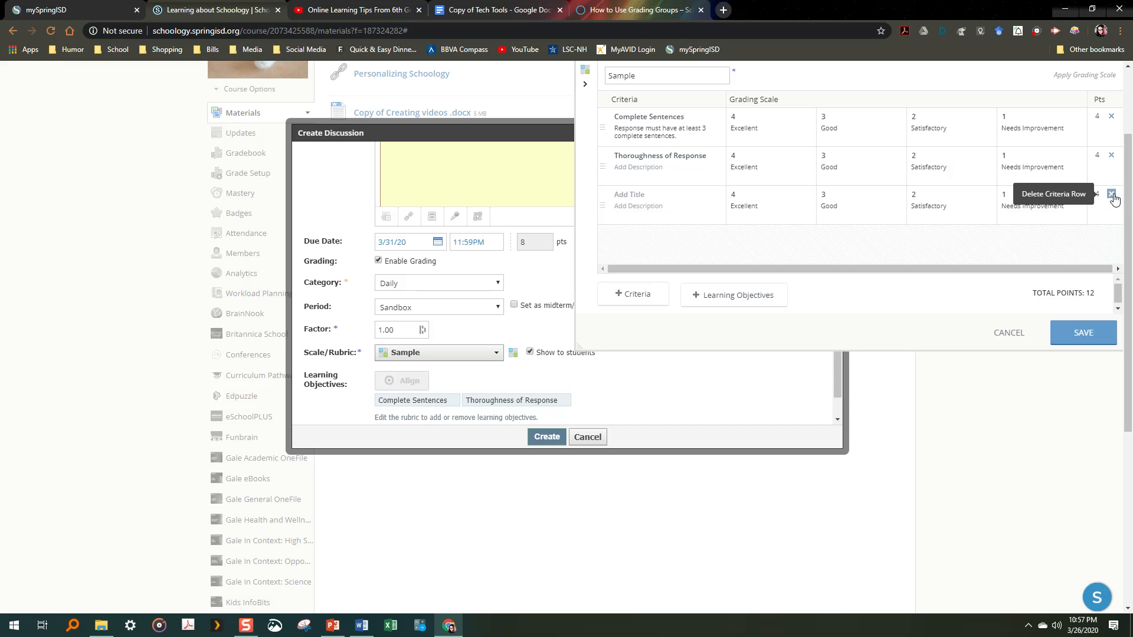
{"action": "left_click", "coordinate": [1113, 196]}
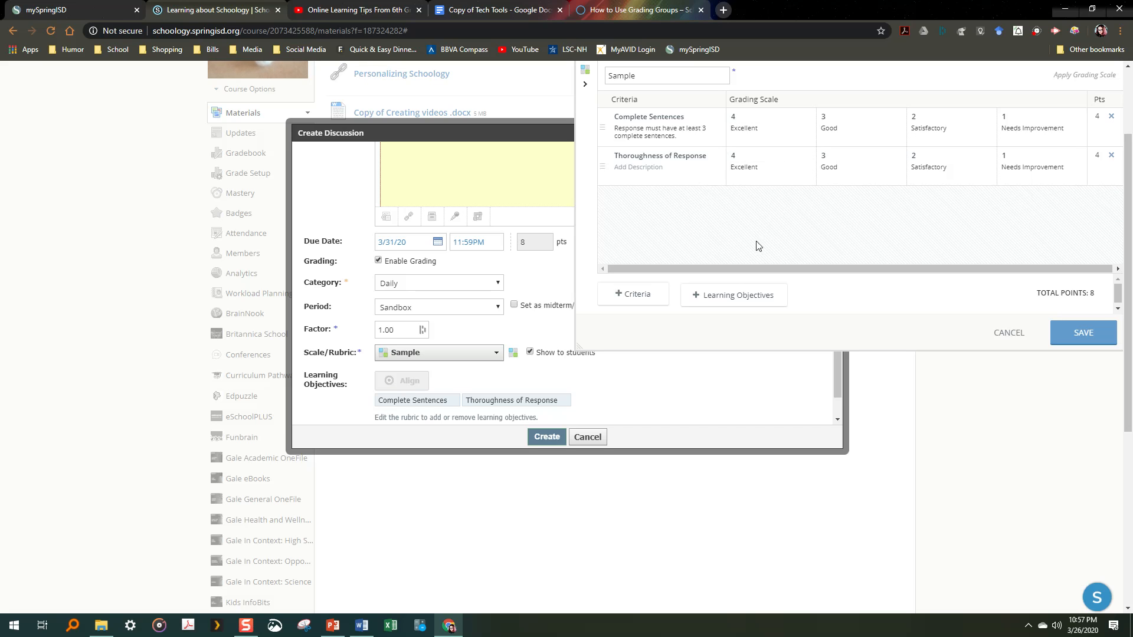
- Add the Texas English Language Arts and Reading (2017) English I objective LA.9-12.E1.1.A to the rubric, and delete its criteria row
{"action": "left_click", "coordinate": [722, 297]}
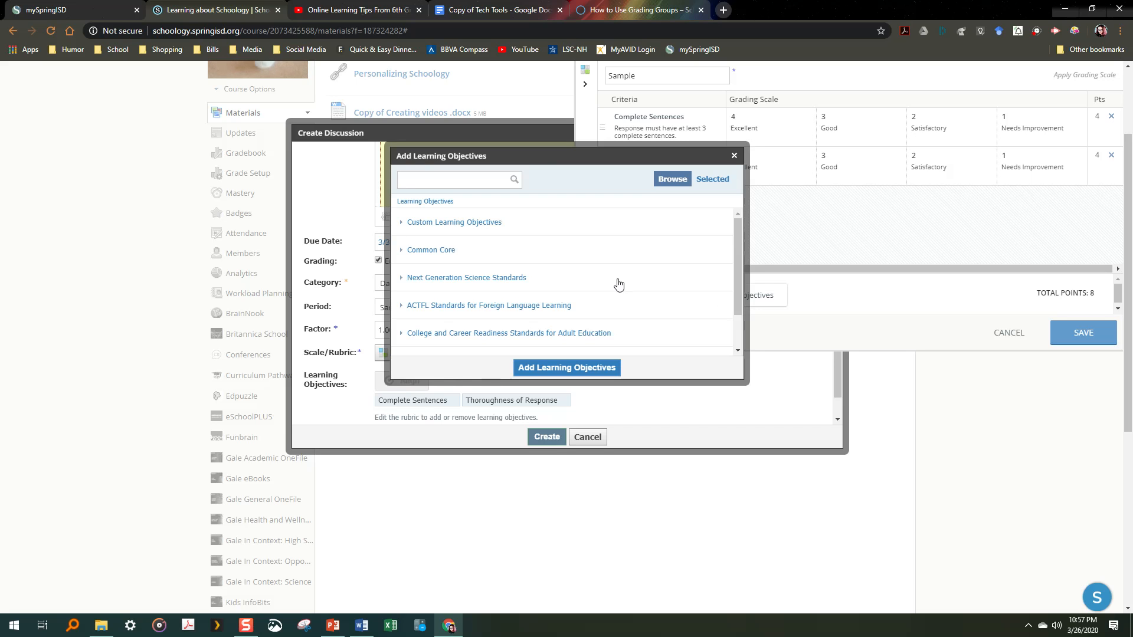
{"action": "scroll", "coordinate": [543, 272], "scroll_direction": "down", "scroll_amount": 2}
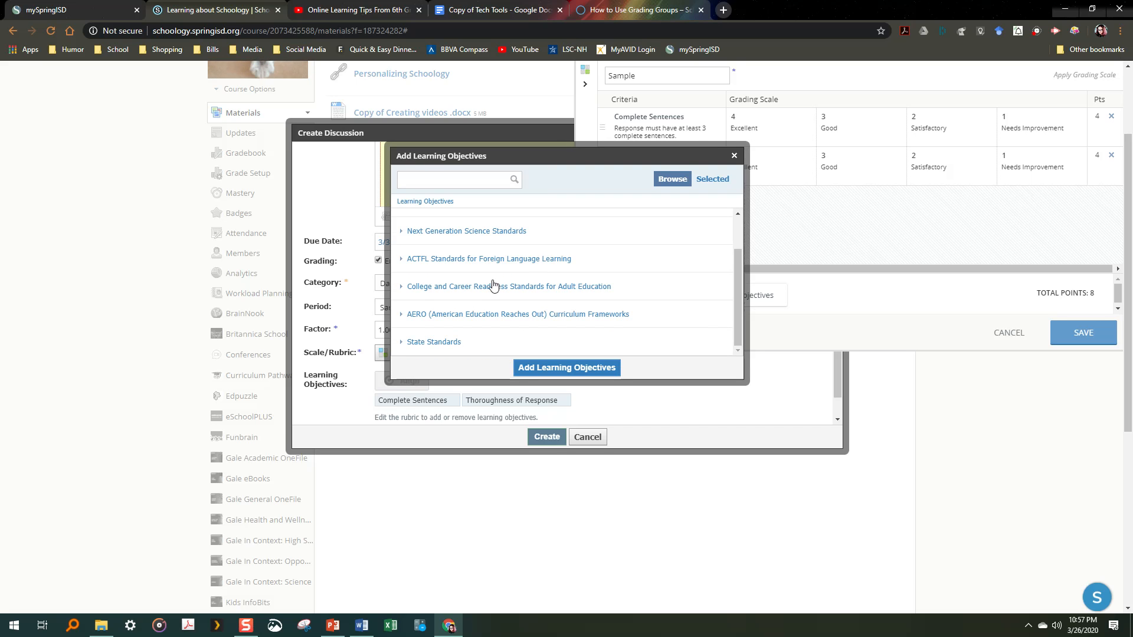
{"action": "left_click", "coordinate": [425, 345]}
{"action": "left_click", "coordinate": [416, 223]}
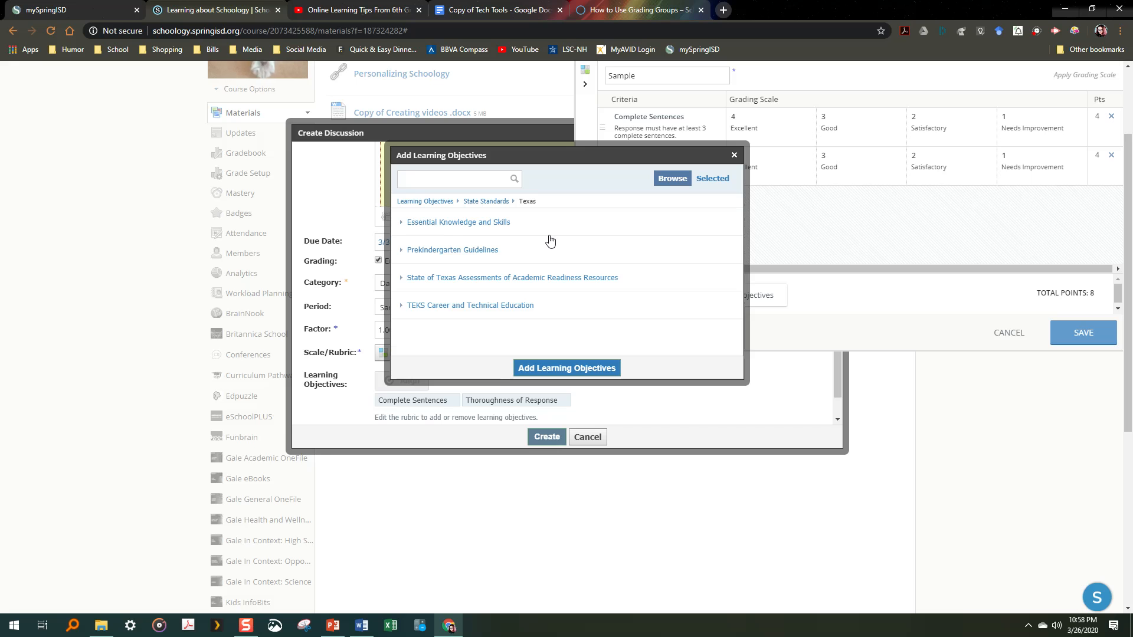
{"action": "left_click", "coordinate": [435, 223]}
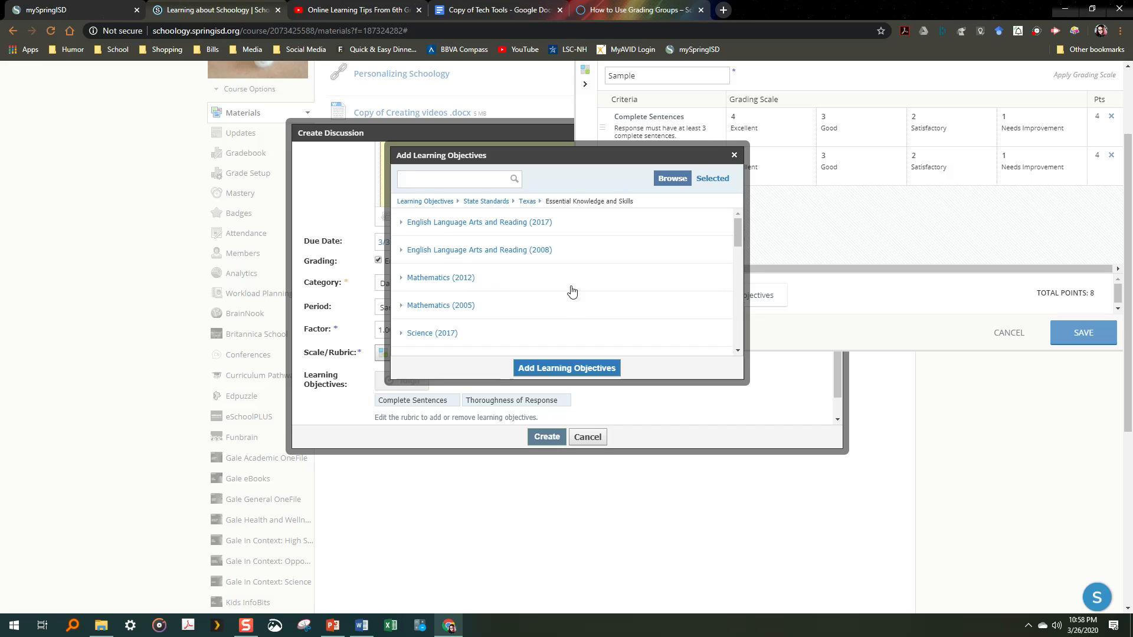
{"action": "left_click", "coordinate": [465, 229]}
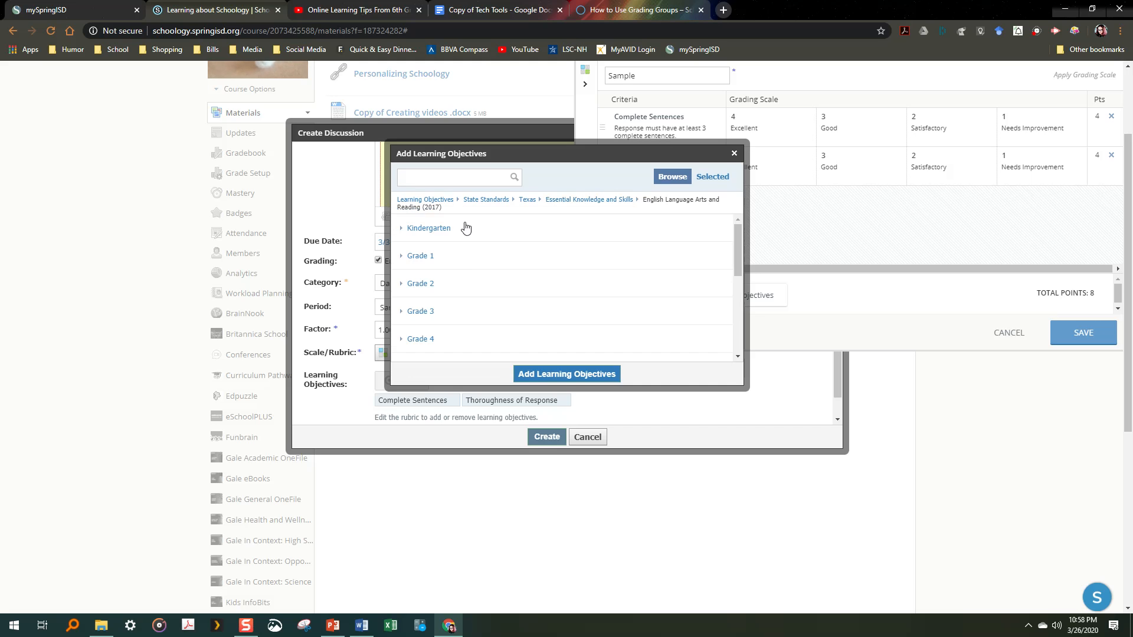
{"action": "scroll", "coordinate": [475, 260], "scroll_direction": "down", "scroll_amount": 3}
{"action": "left_click", "coordinate": [425, 271]}
{"action": "left_click", "coordinate": [423, 230]}
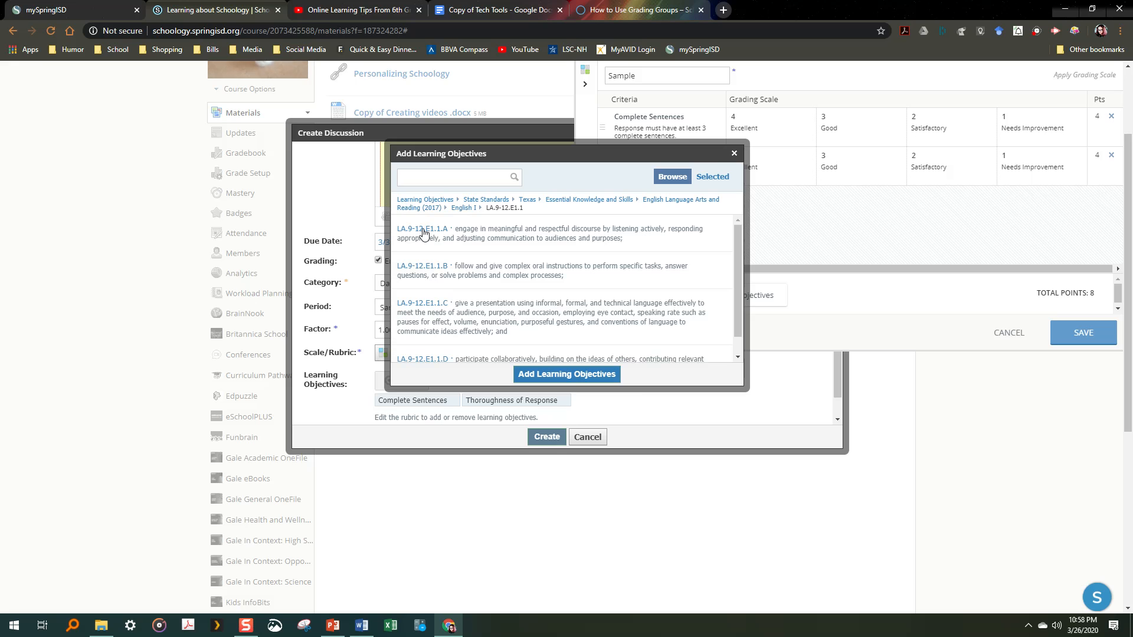
{"action": "left_click", "coordinate": [423, 232]}
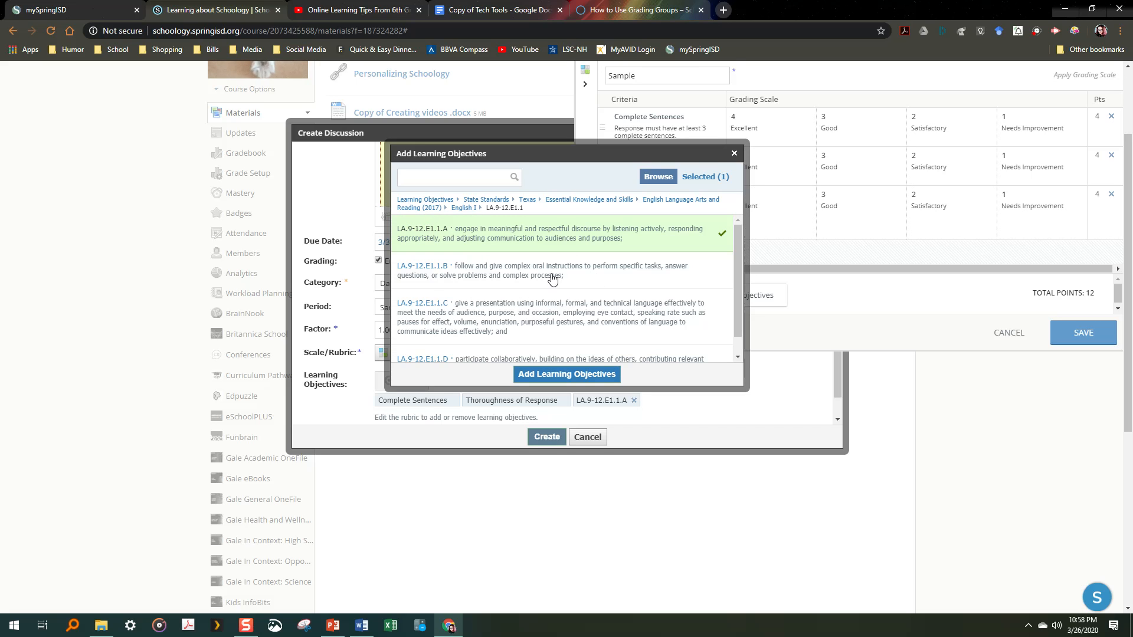
{"action": "left_click", "coordinate": [567, 375]}
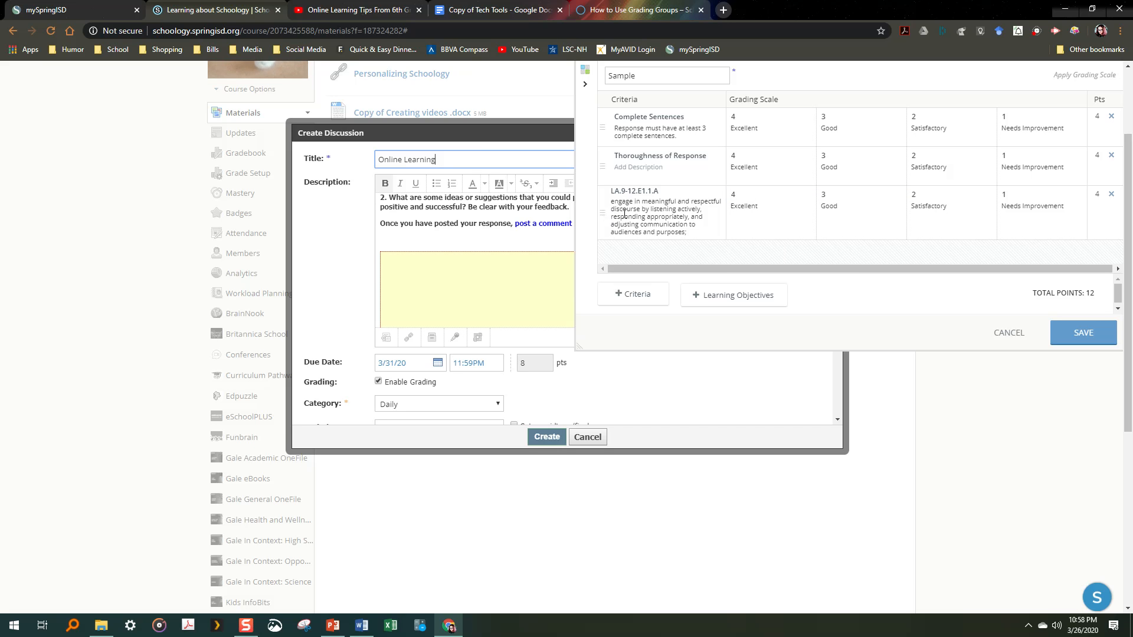
{"action": "left_click", "coordinate": [1111, 196]}
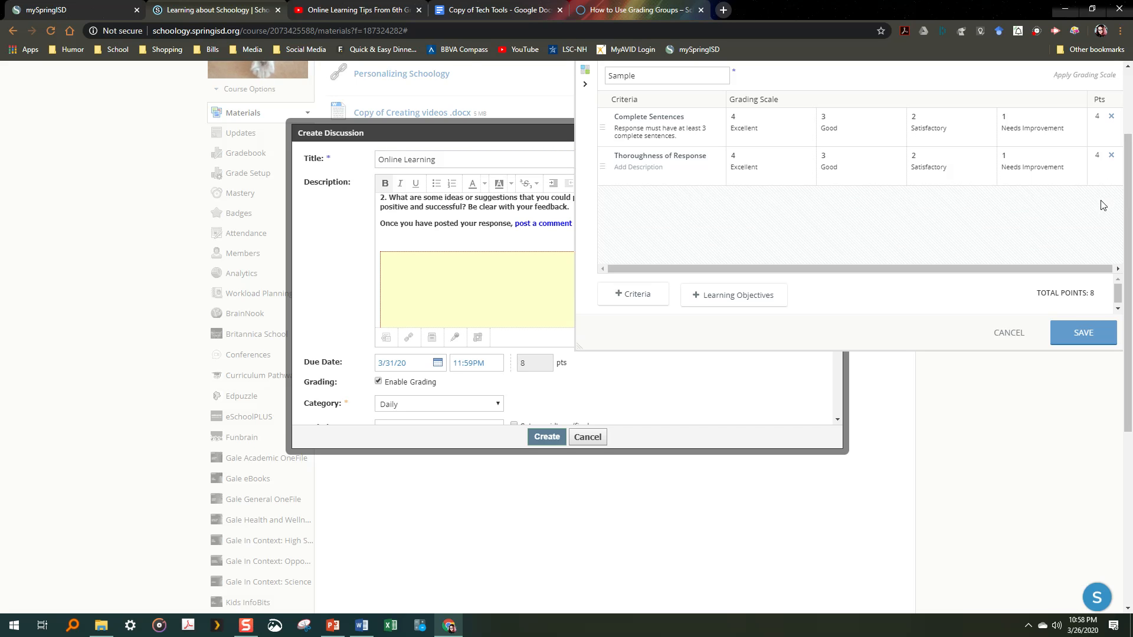
- Save the edited Sample rubric
{"action": "left_click", "coordinate": [1077, 333]}
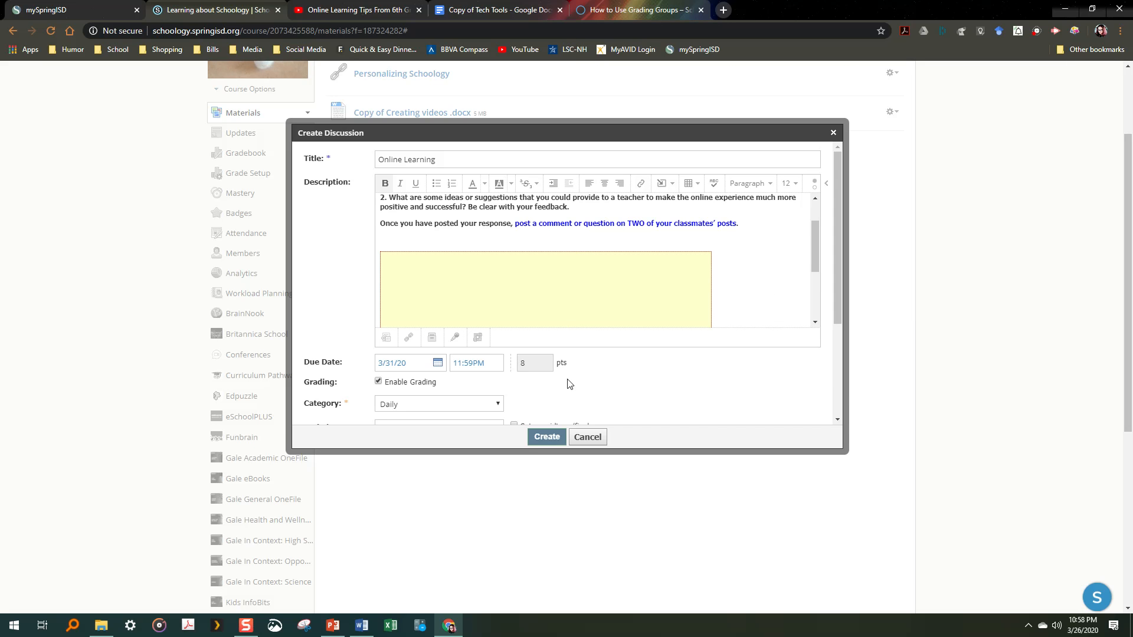
- Require members to post before revealing other responses, and create the Online Learning discussion
{"action": "scroll", "coordinate": [575, 384], "scroll_direction": "down", "scroll_amount": 2}
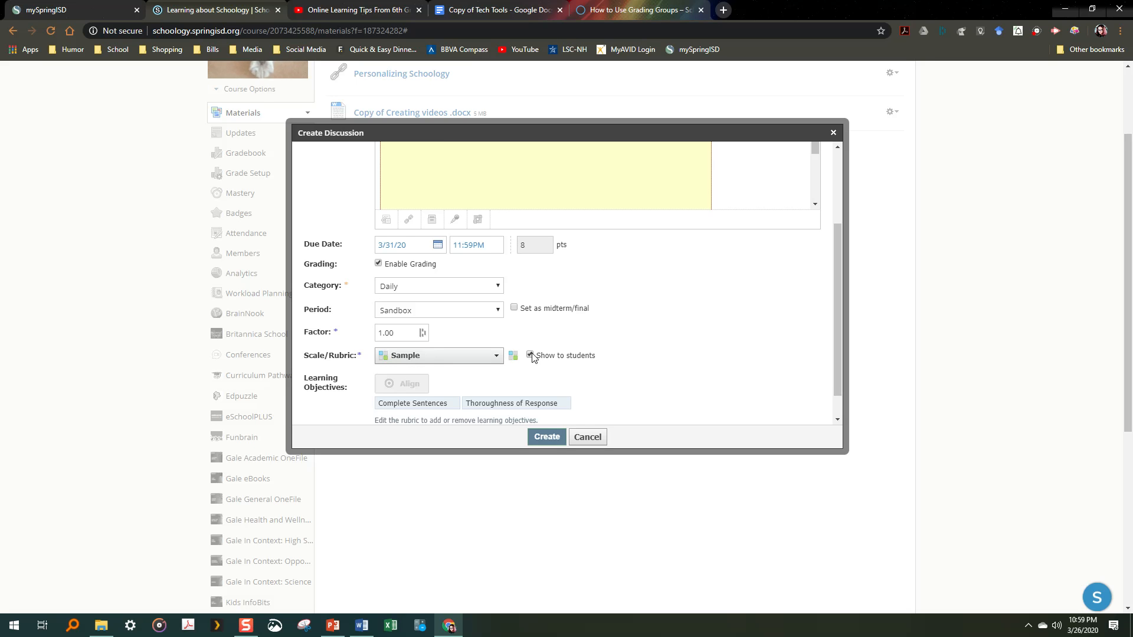
{"action": "scroll", "coordinate": [699, 316], "scroll_direction": "down", "scroll_amount": 1}
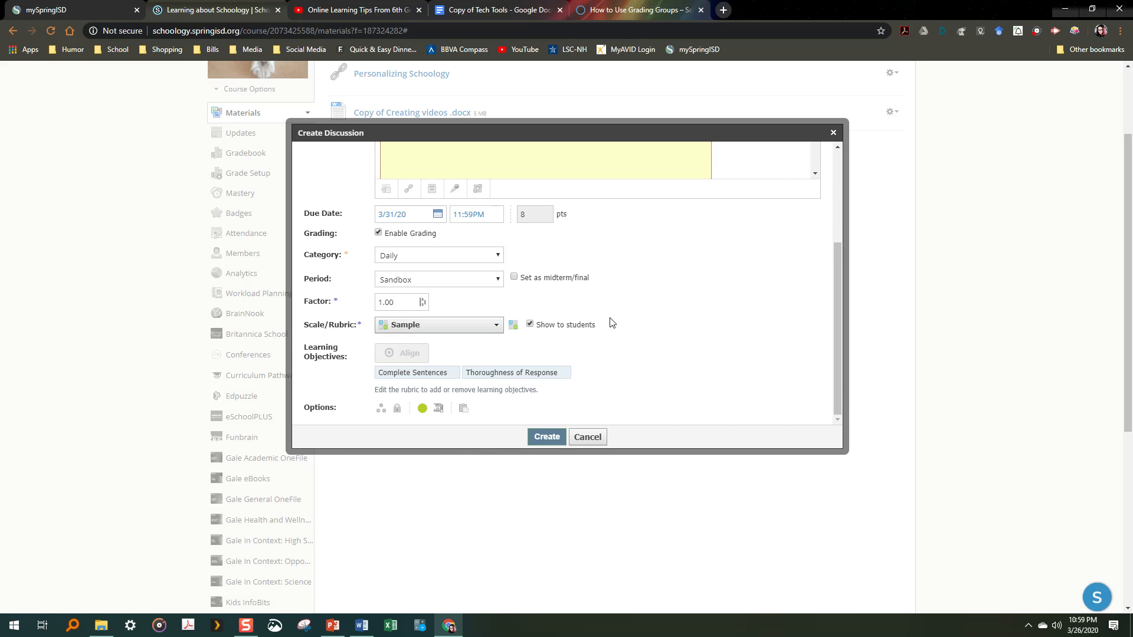
{"action": "left_click", "coordinate": [439, 417]}
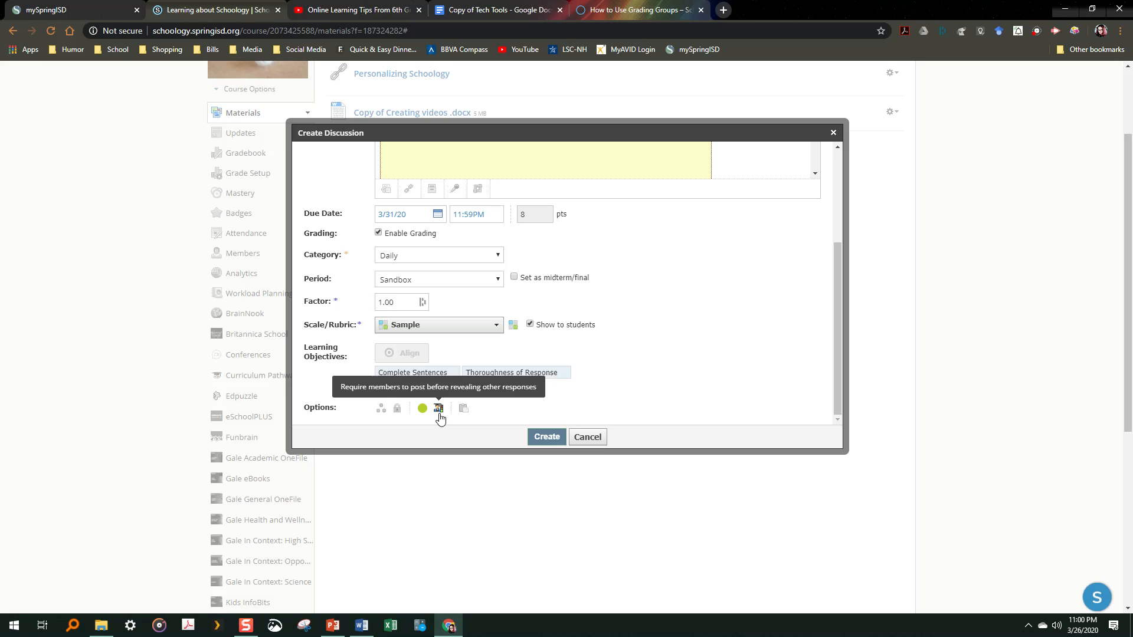
{"action": "left_click", "coordinate": [438, 413]}
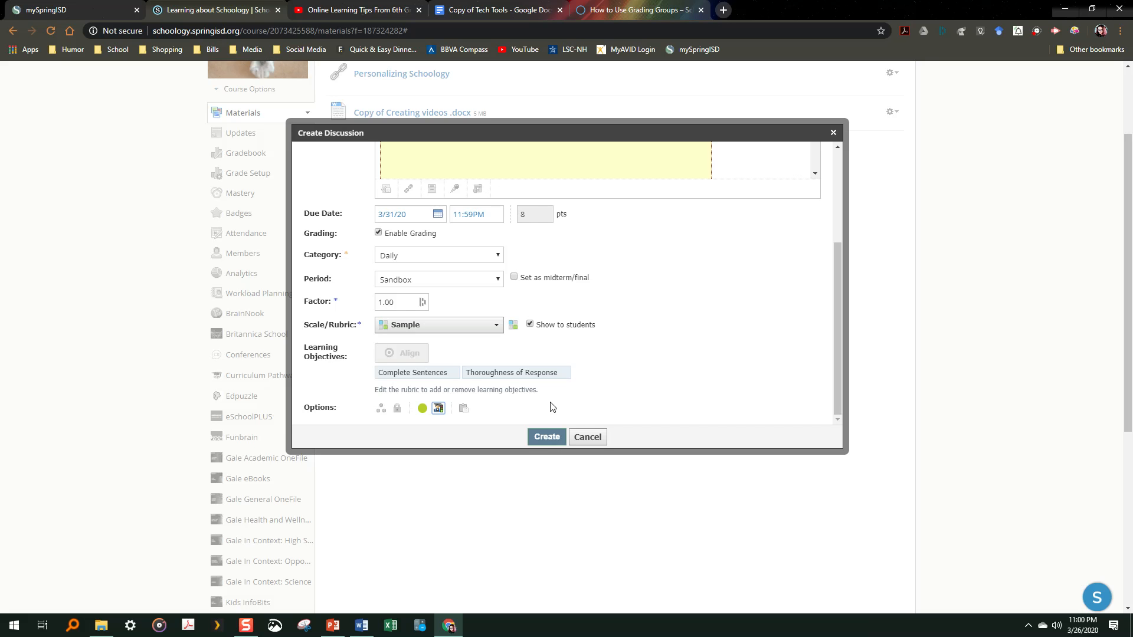
{"action": "left_click", "coordinate": [547, 437]}
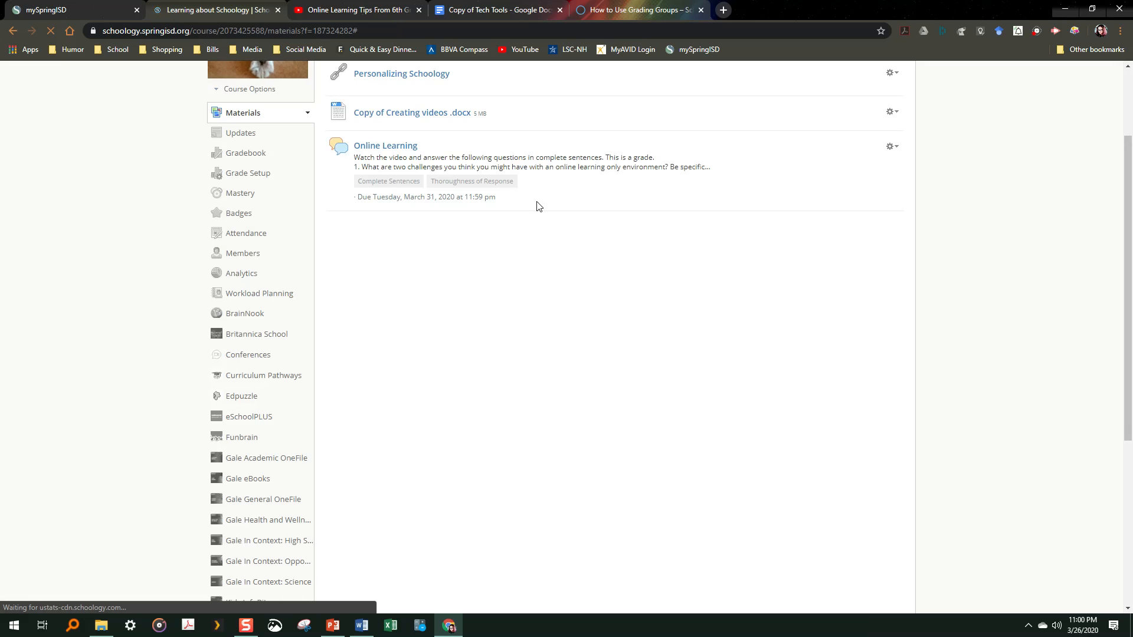
- Open the Online Learning discussion, review its instructions, video and rubric, and open the comment editor
{"action": "left_click", "coordinate": [388, 147]}
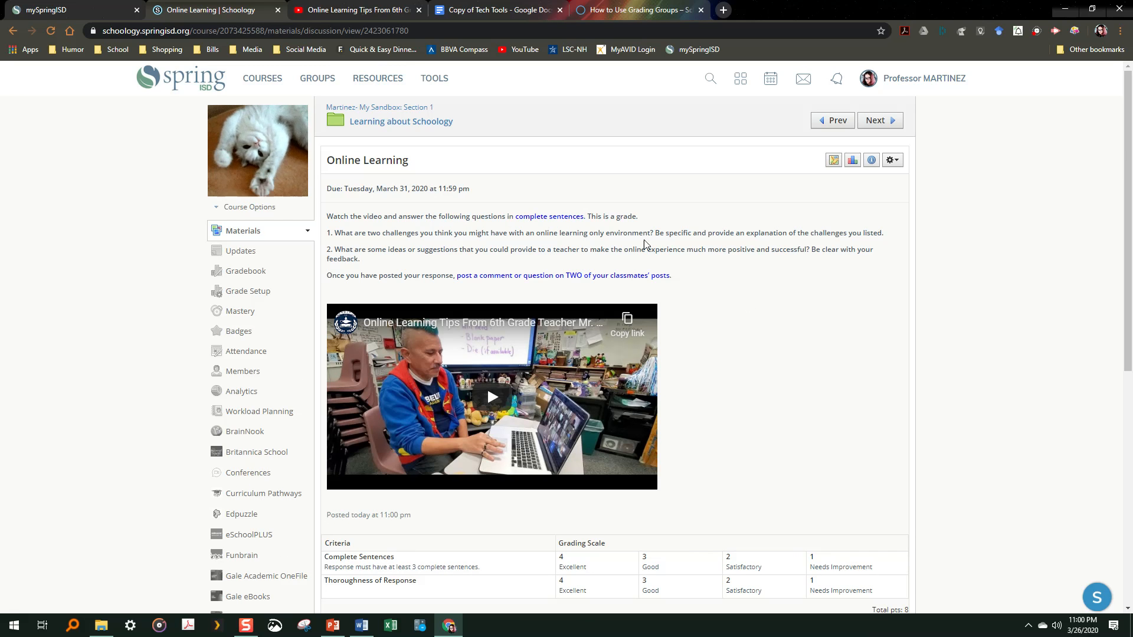
{"action": "scroll", "coordinate": [763, 366], "scroll_direction": "down", "scroll_amount": 2}
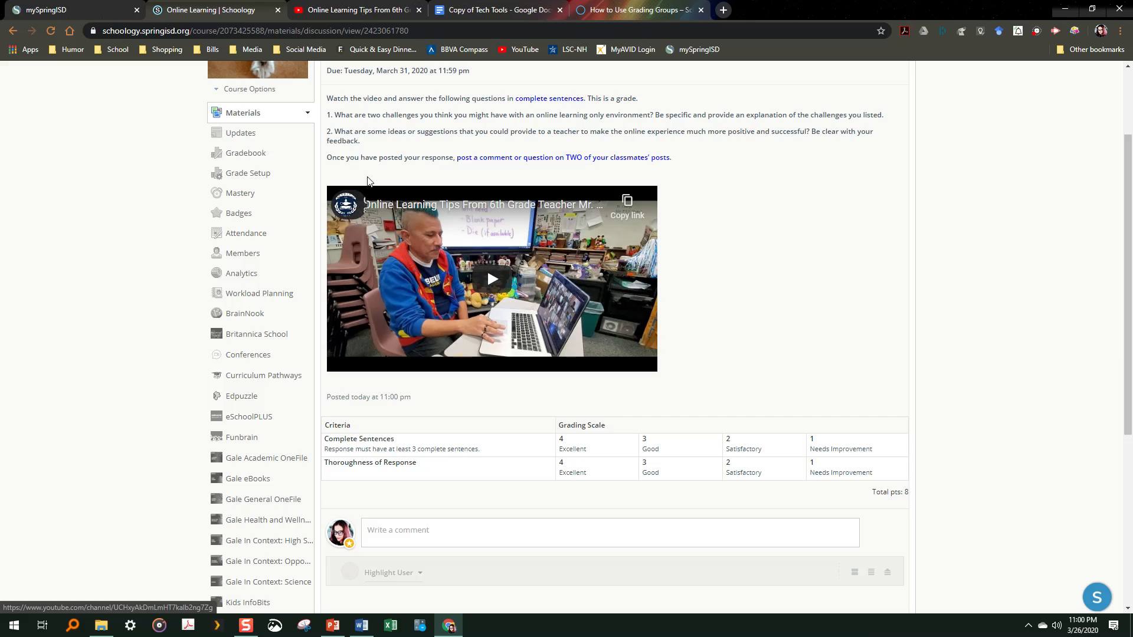
{"action": "scroll", "coordinate": [814, 328], "scroll_direction": "down", "scroll_amount": 2}
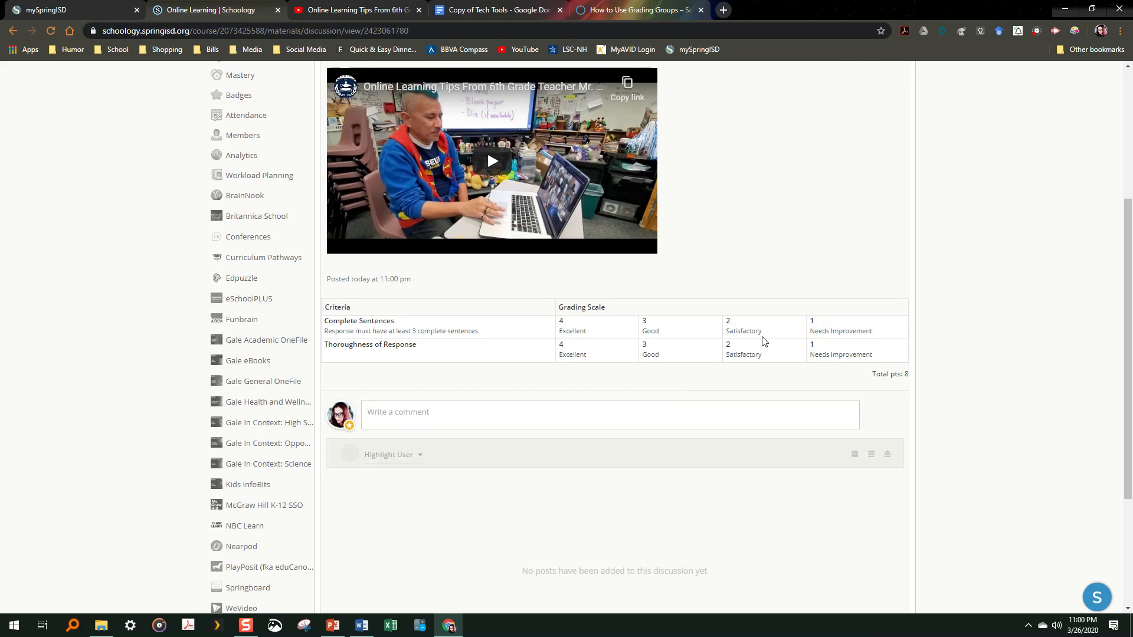
{"action": "scroll", "coordinate": [684, 318], "scroll_direction": "down", "scroll_amount": 1}
{"action": "scroll", "coordinate": [600, 300], "scroll_direction": "down", "scroll_amount": 1}
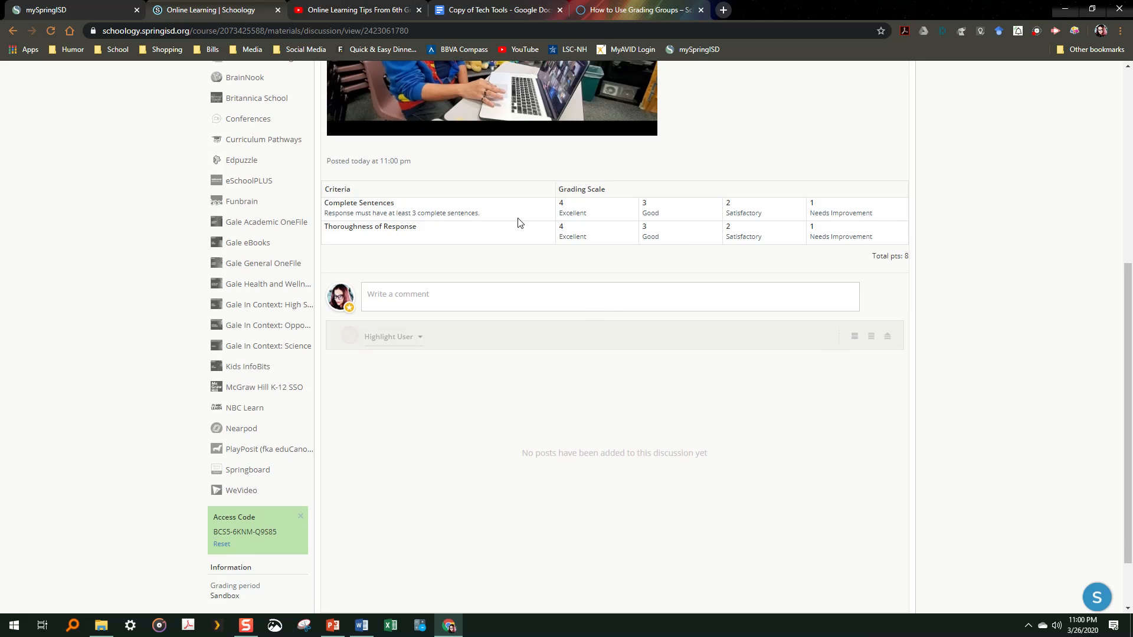
{"action": "left_click", "coordinate": [411, 296]}
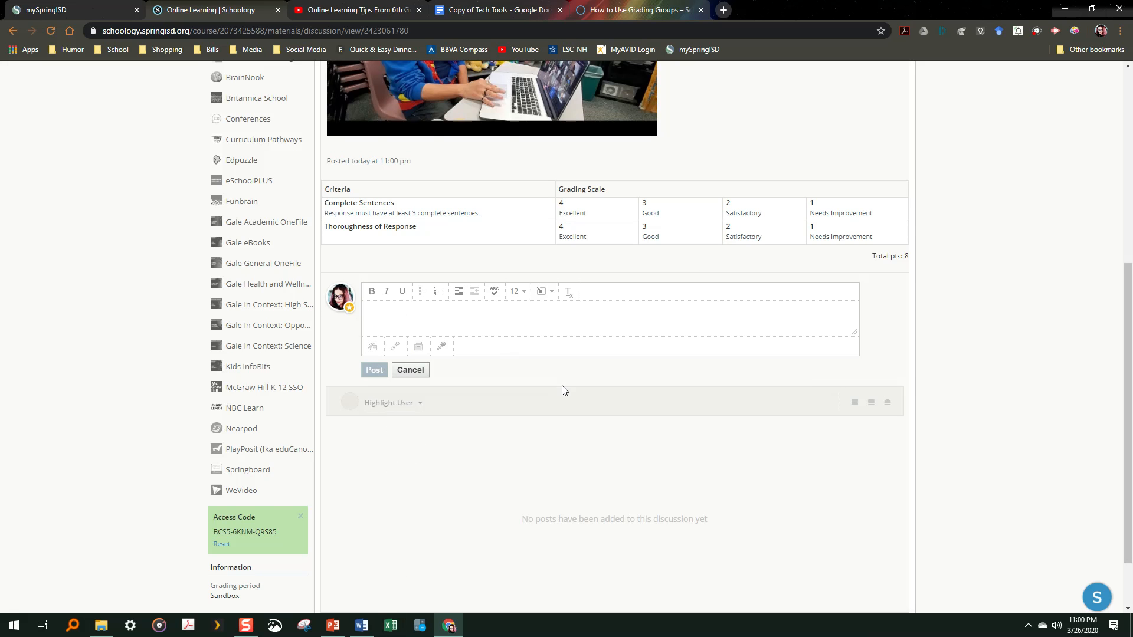
{"action": "scroll", "coordinate": [570, 373], "scroll_direction": "up", "scroll_amount": 3}
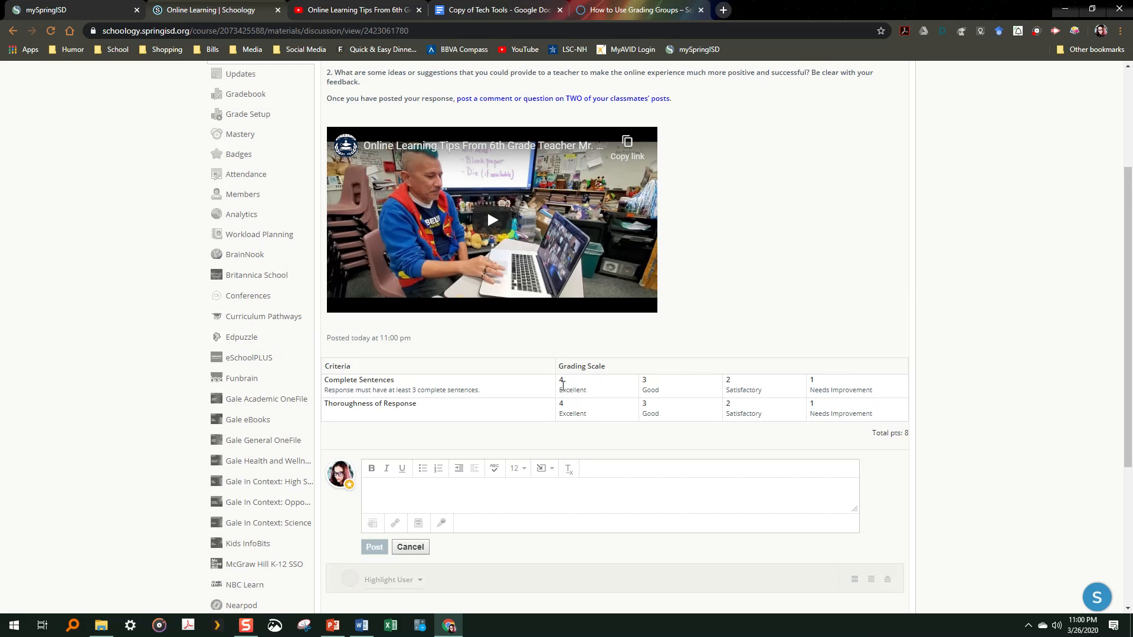